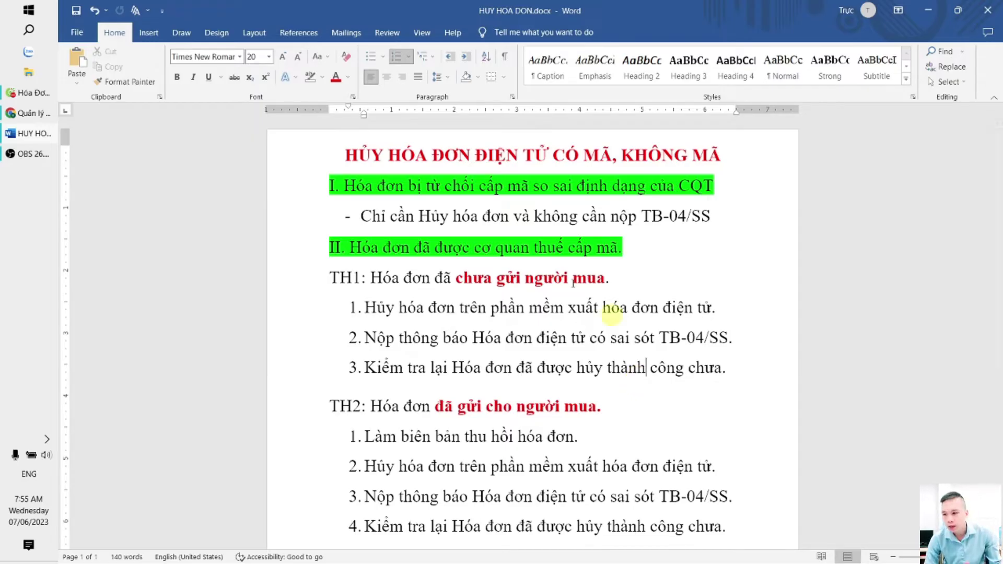
- Switch to the SInvoice issued-invoice page in the browser and open the cancellation form for the third invoice
left_click(30, 99)
left_click(214, 9)
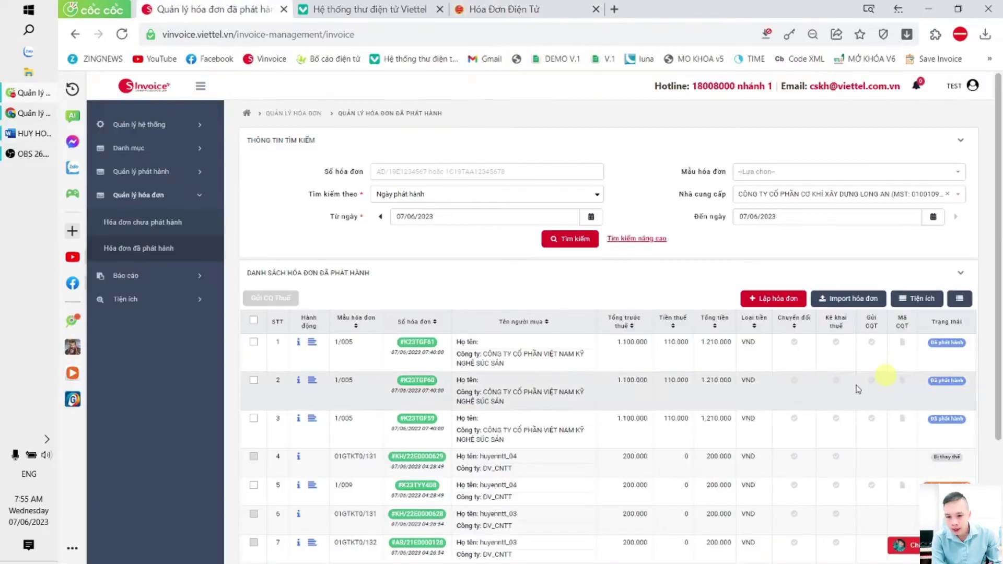
left_click(313, 420)
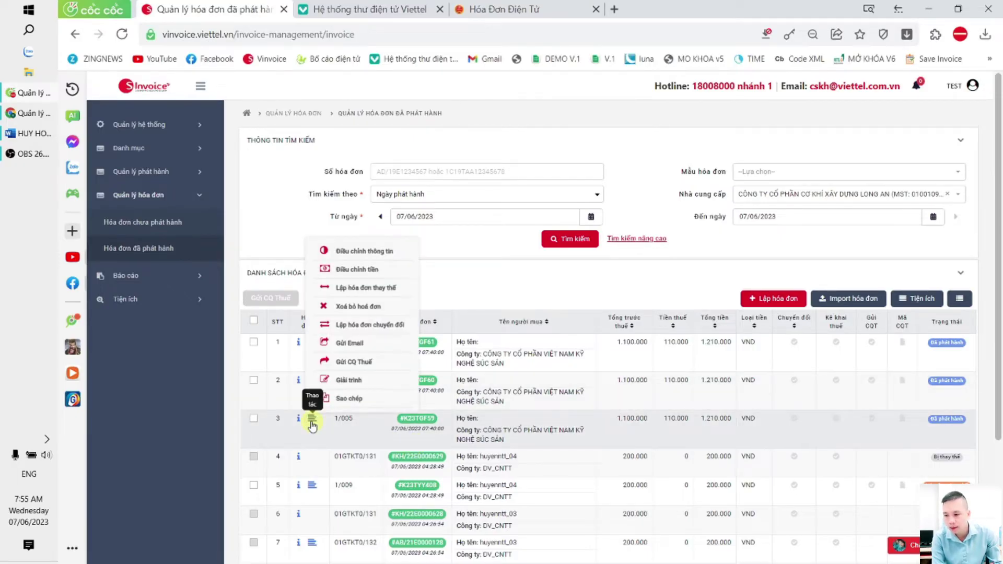
left_click(358, 306)
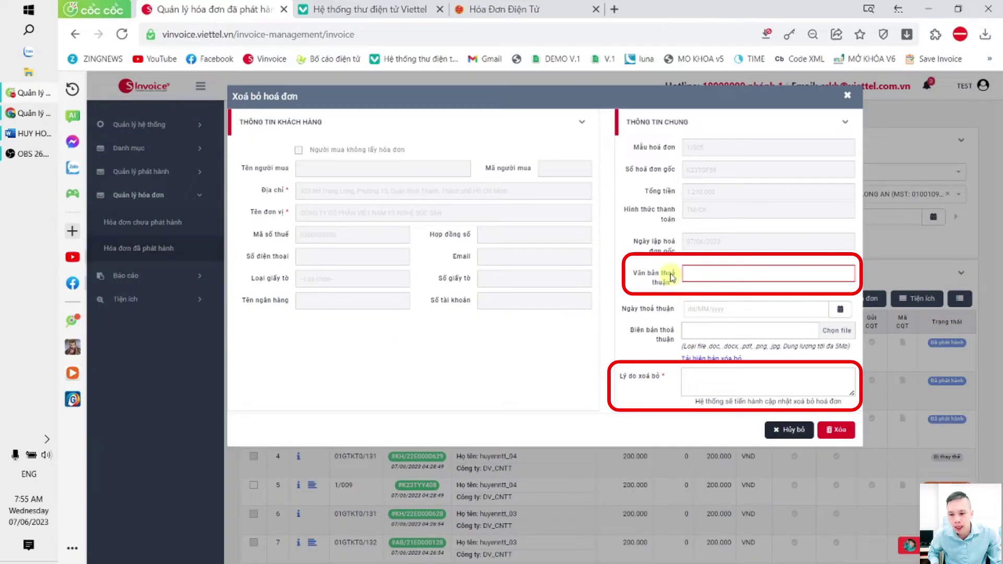
- Cancel the third invoice with agreement document "VBTT" and the reason "Hóa đơn bị CQT từ chối cấp mã"
left_click(697, 273)
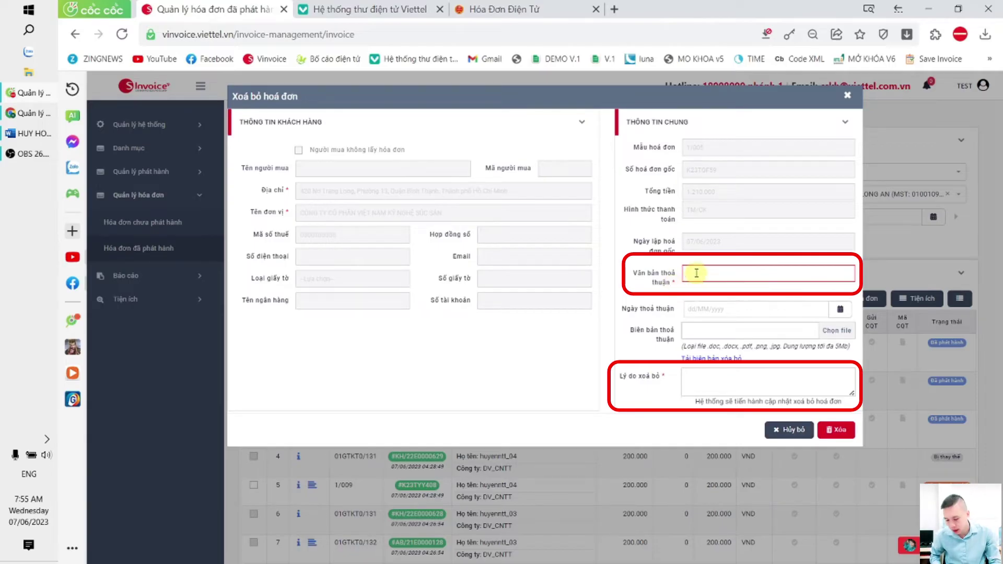
type("VBTT")
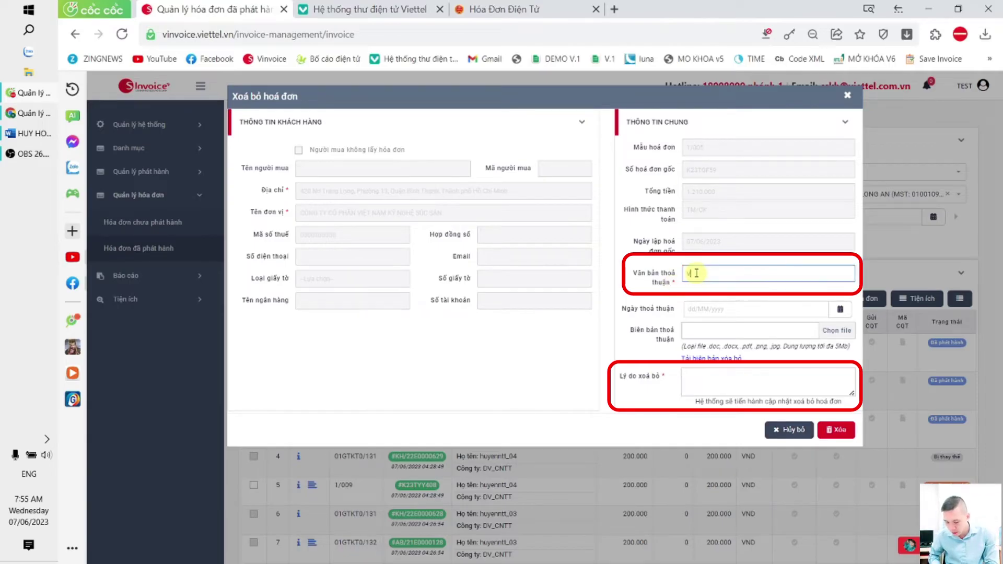
left_click(751, 374)
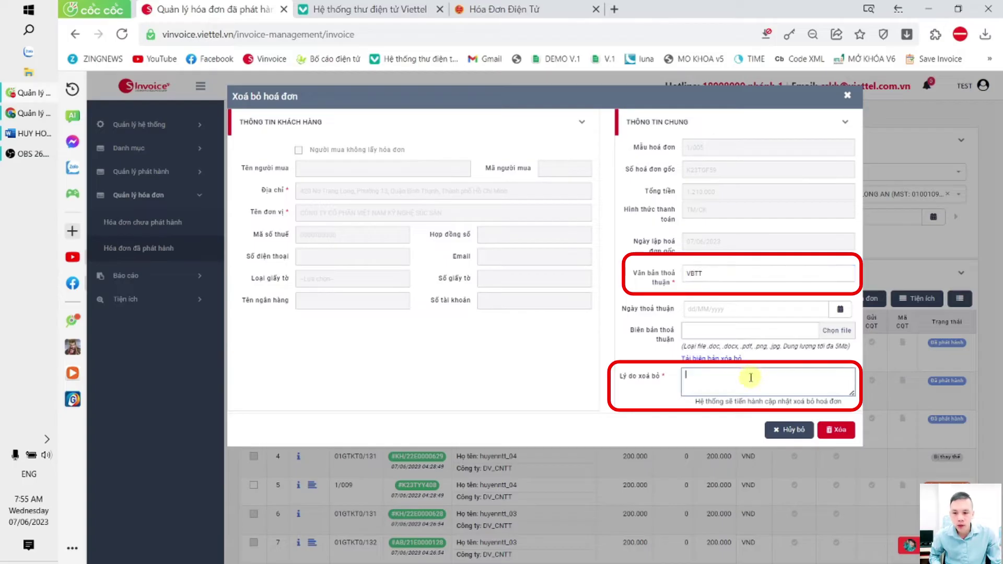
type("Hóa đơ")
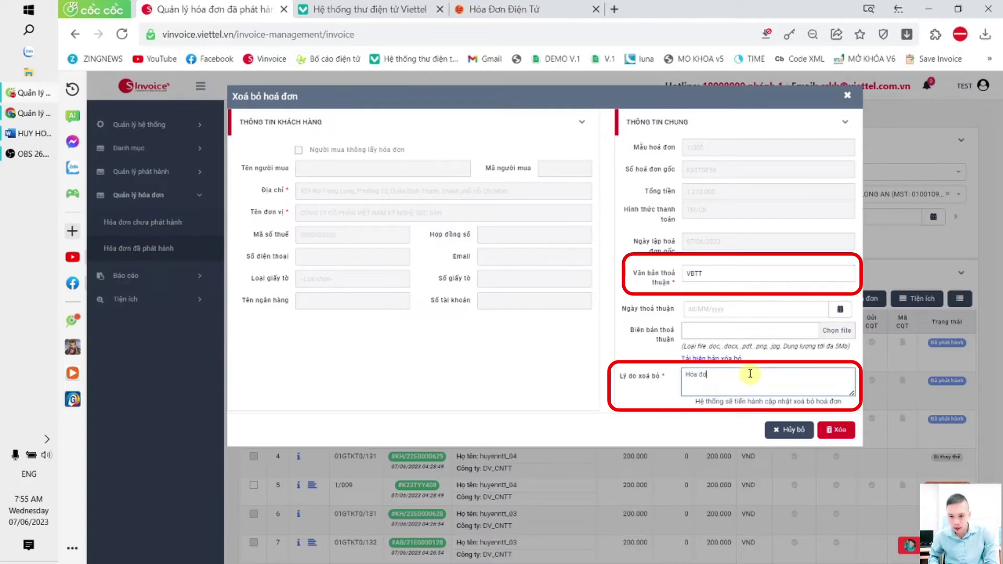
type("n bị CQ")
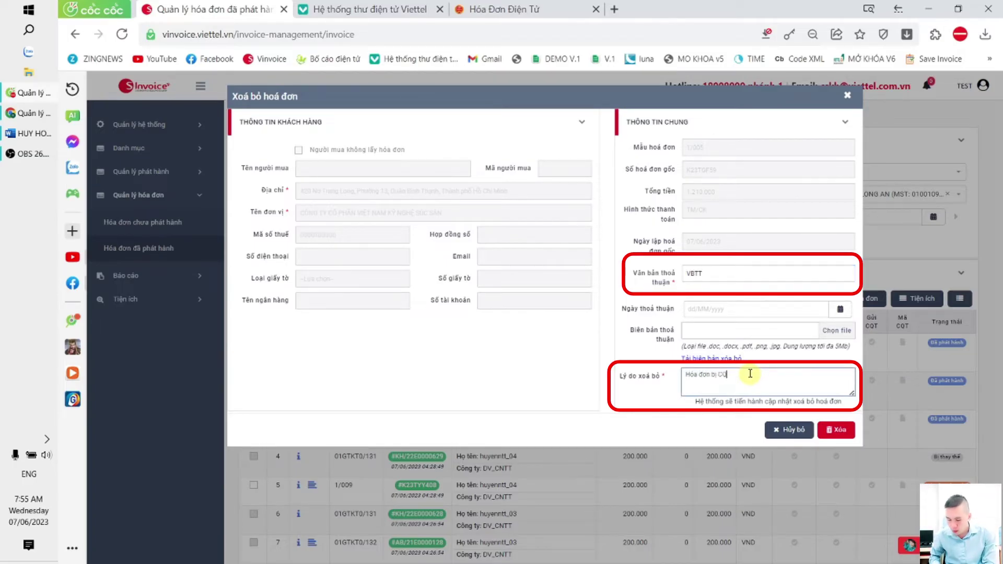
type("T từ chối cấp mã")
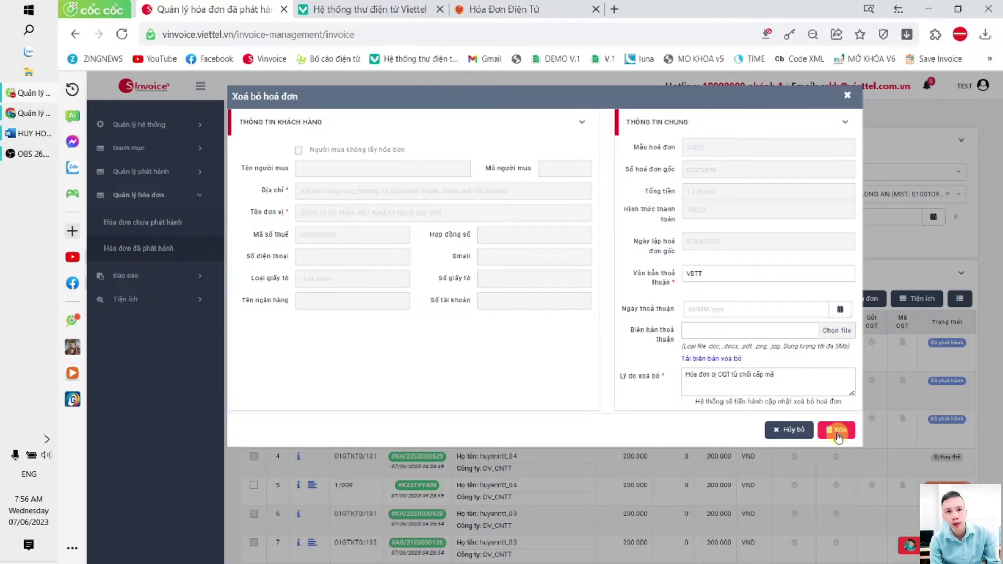
left_click(838, 436)
left_click(632, 351)
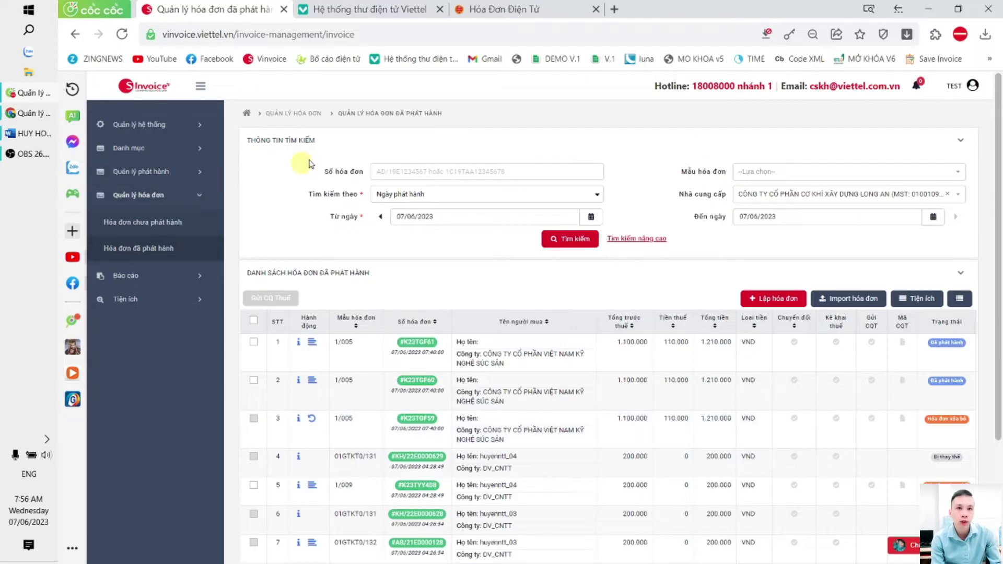
- Consult the outline in Word, return to SInvoice and open the cancellation form for the second issued invoice
key("alt+Tab")
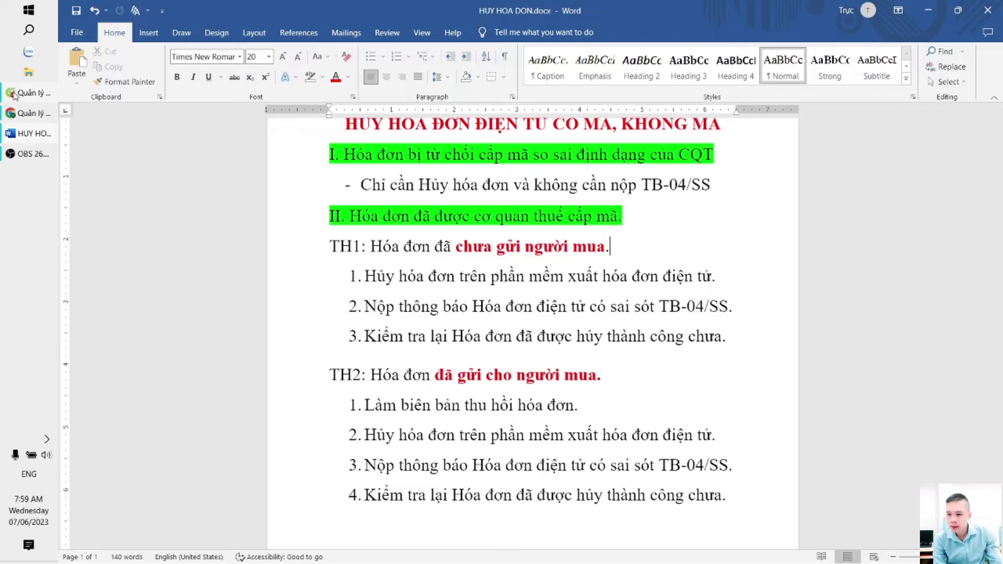
left_click(14, 95)
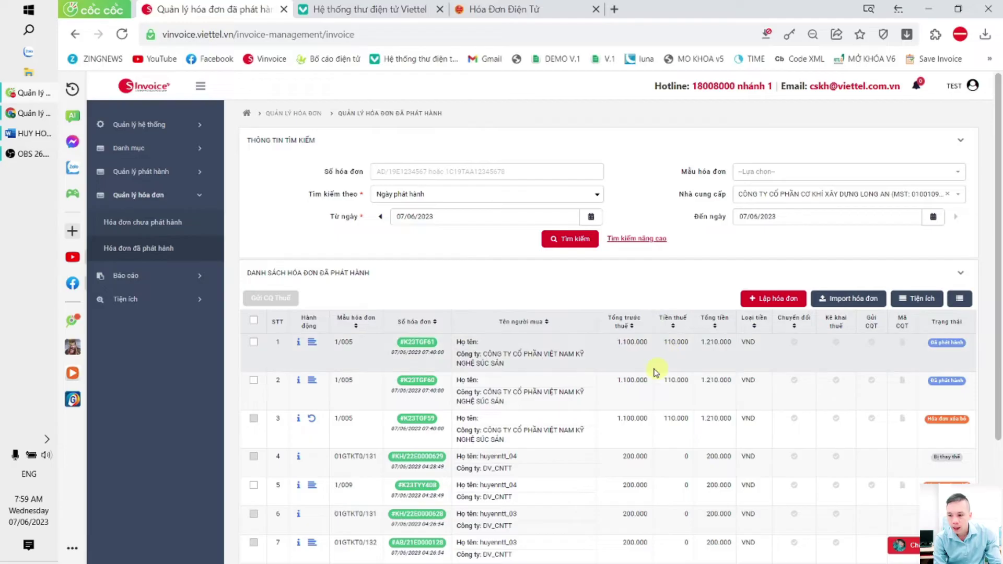
left_click(311, 384)
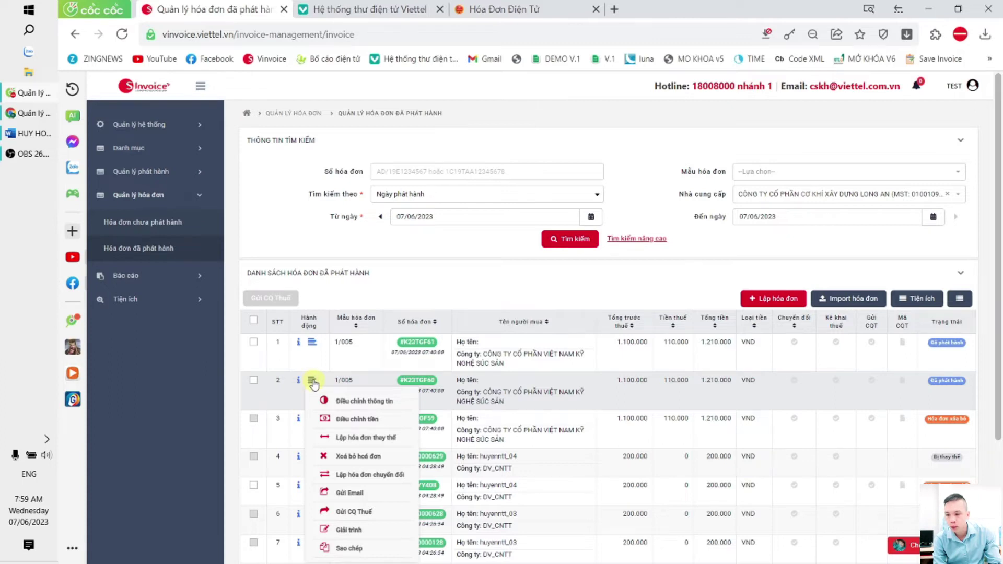
left_click(378, 458)
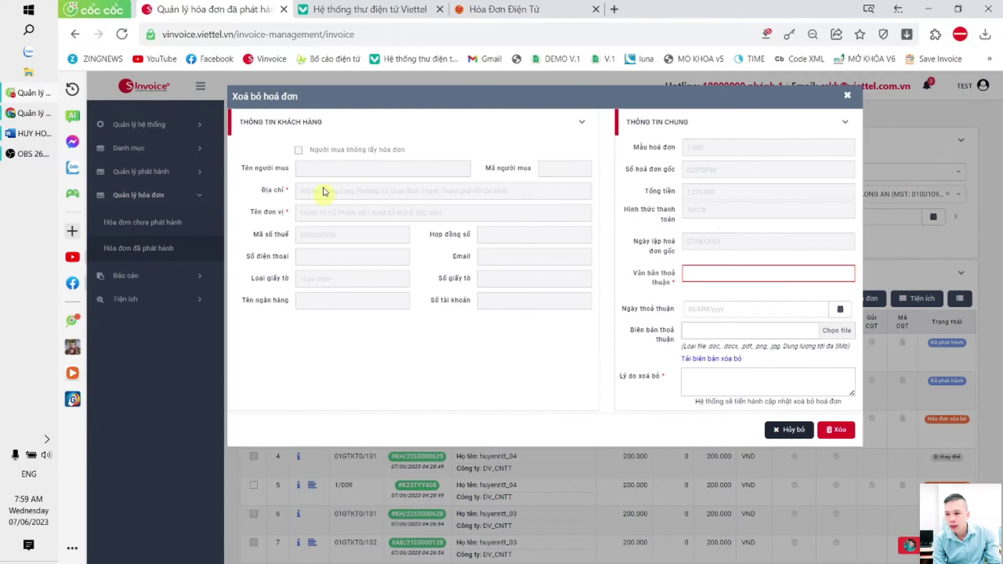
- Enter agreement document "VBTT001" and the cancellation reason "Hóa đơn chưa gửi người mua, Hóa đơn ...."
left_click(715, 277)
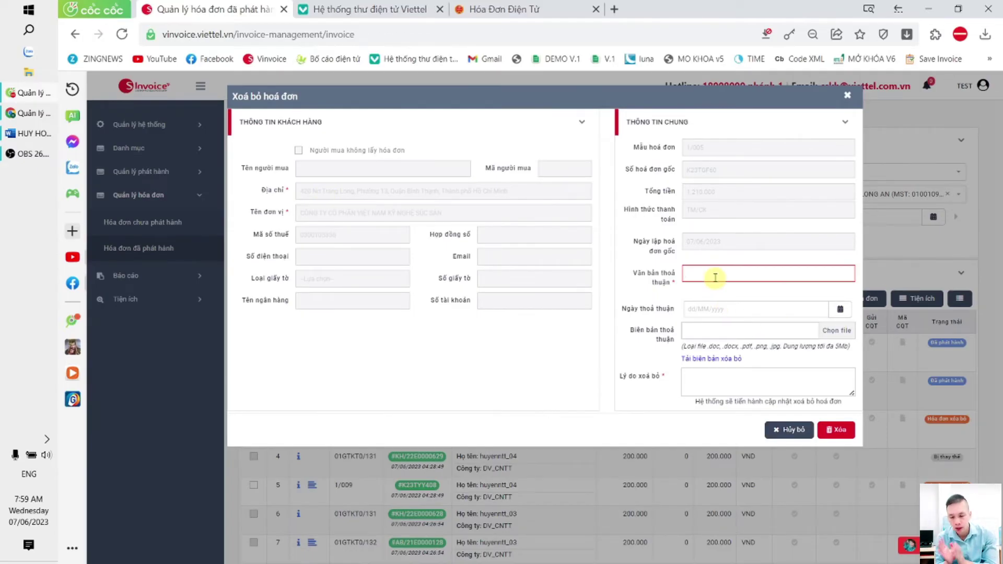
type("VBTT")
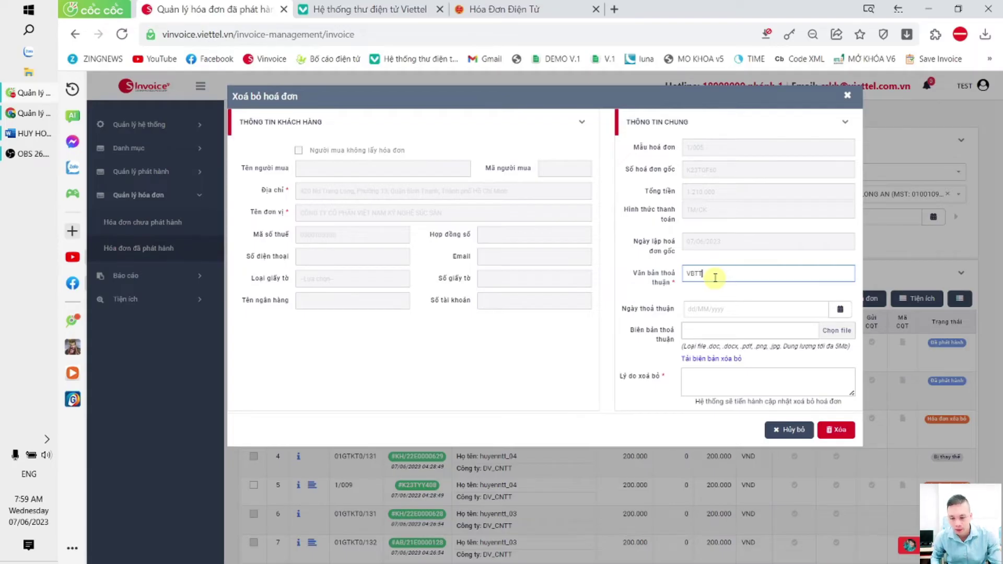
type("001")
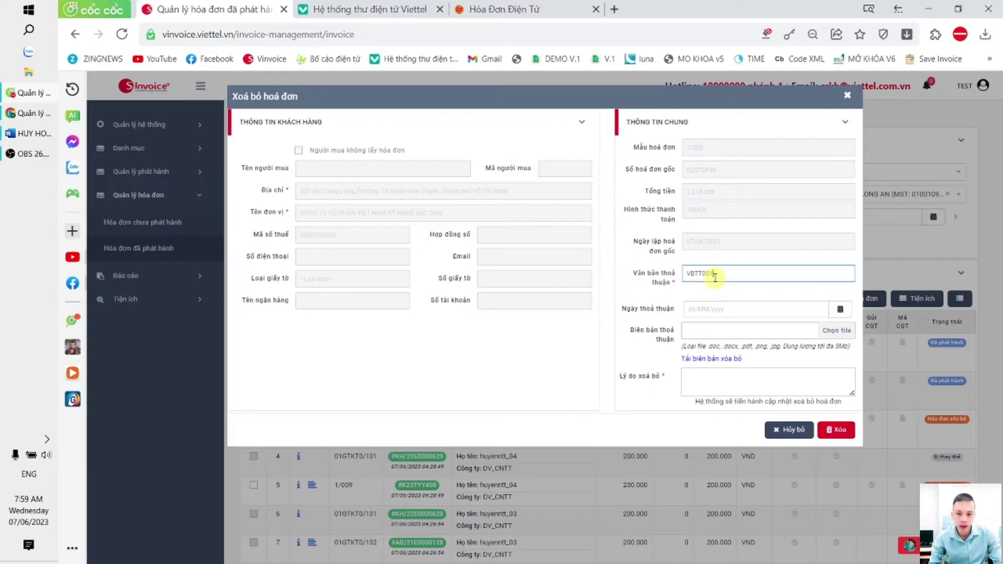
left_click(659, 299)
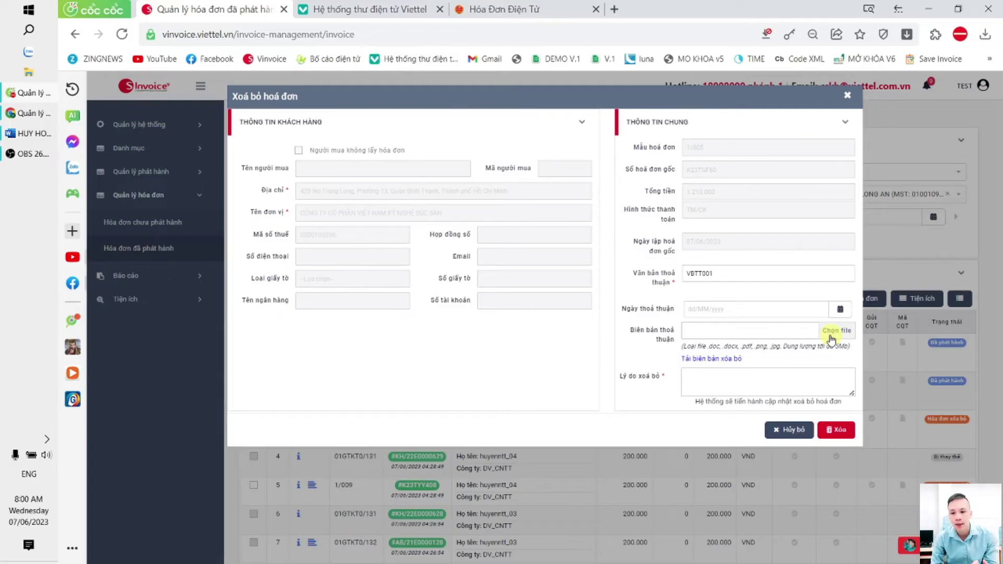
left_click(718, 381)
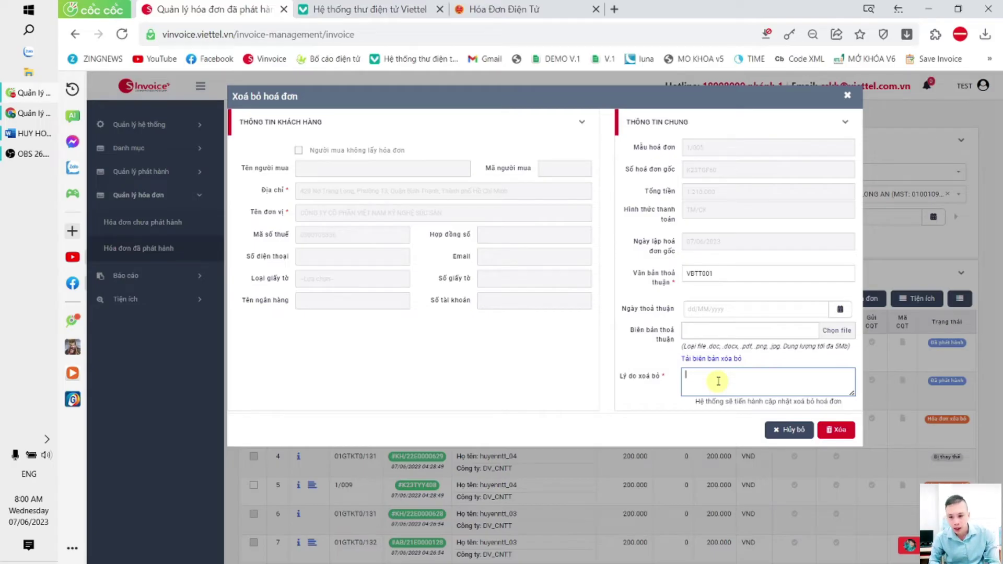
type("Hóa đơn đ")
type("hưa gửi người mua, Hóa đơn")
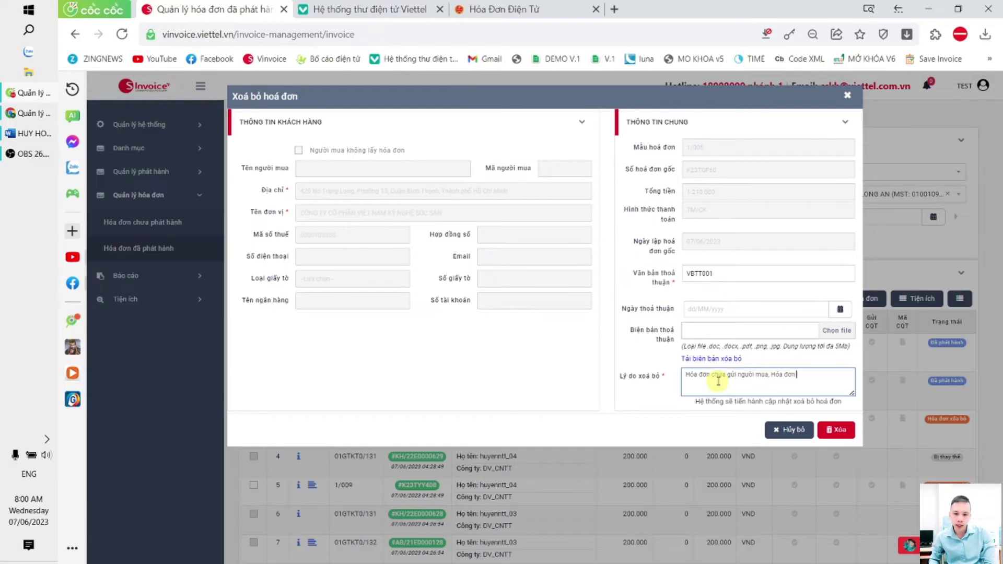
type(" ...")
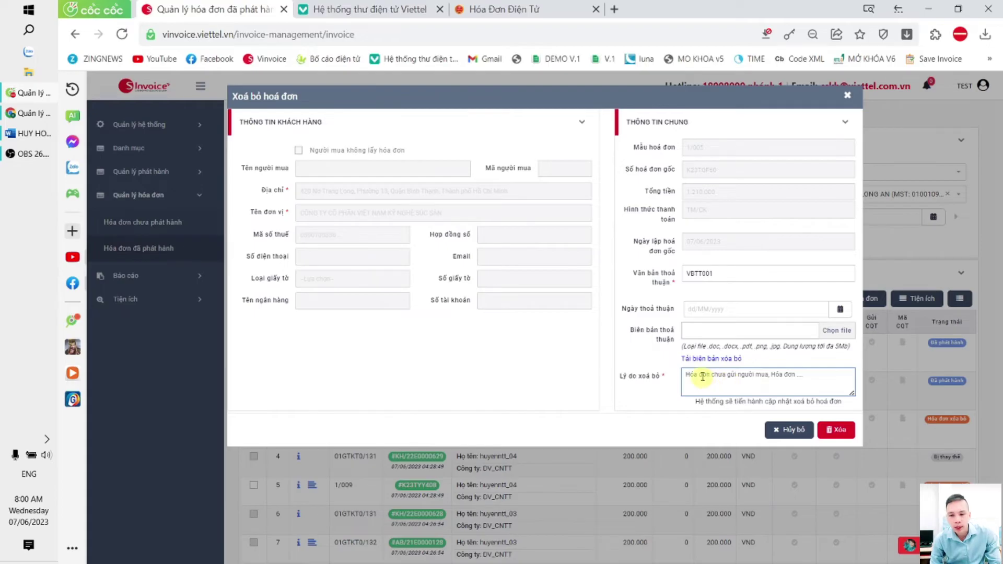
- Reword the reason as "Hóa đơn đã gửi người mua, KH hủy hợp đồng" and confirm the invoice's cancellation
double_click(711, 374)
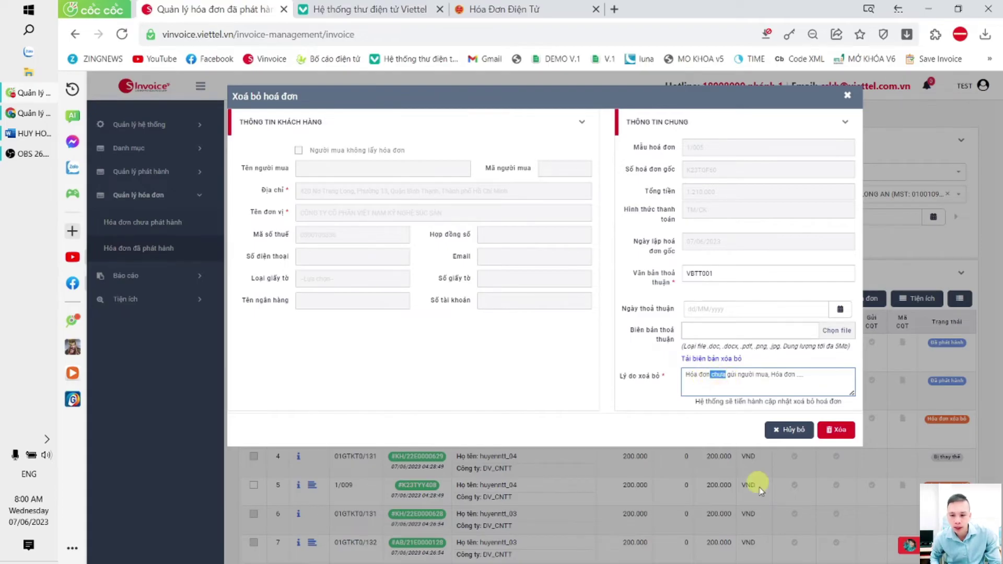
type("dadx")
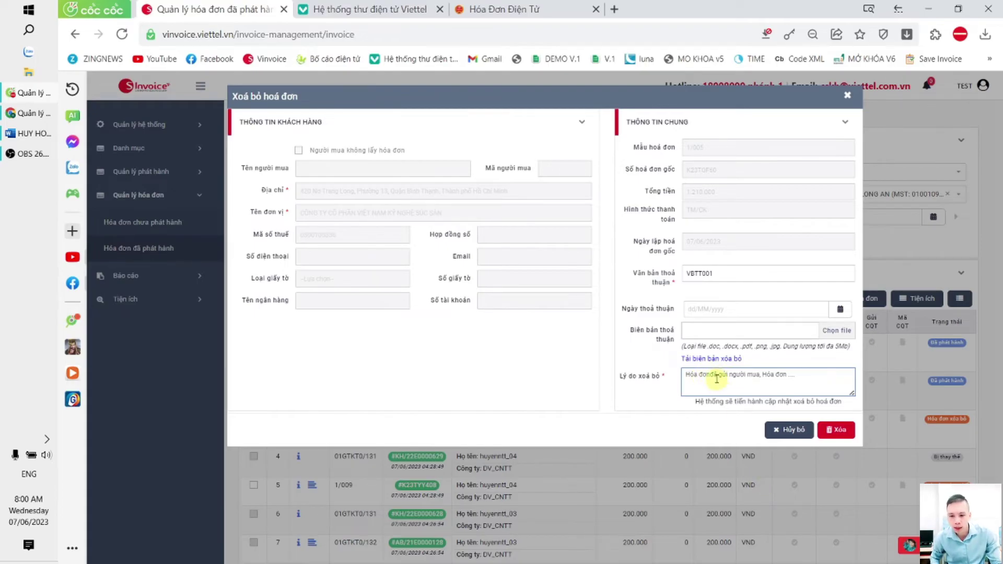
key("BackSpace")
type("dd")
left_click_drag(796, 374, 764, 374)
type("KH huy")
type("r hopwj ddoongf")
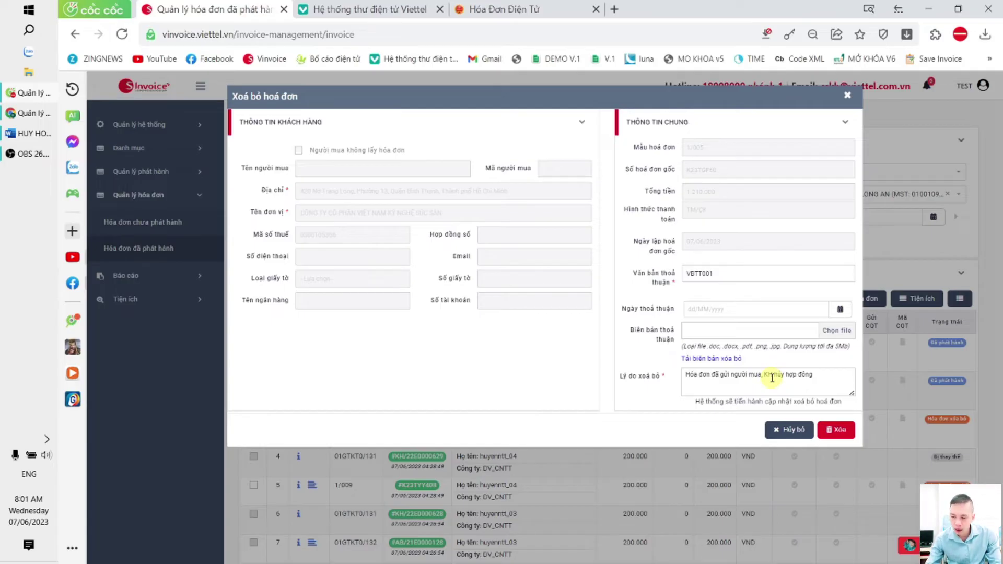
left_click(799, 386)
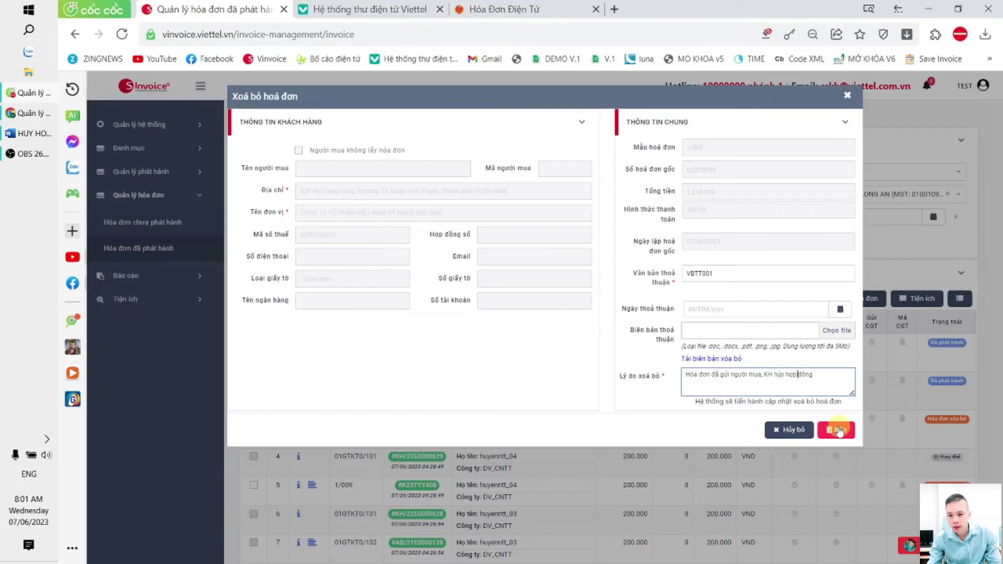
left_click(838, 430)
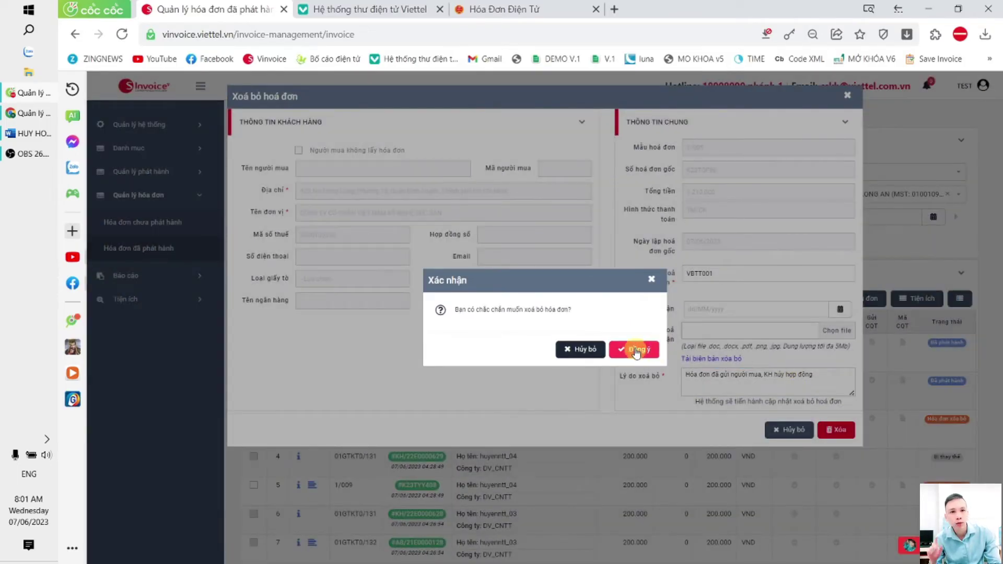
left_click(635, 350)
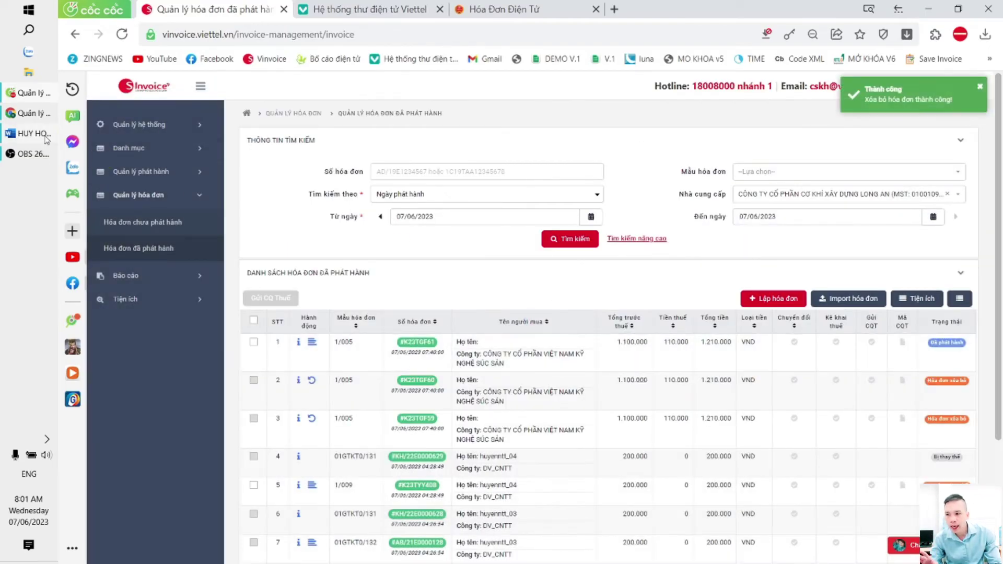
- Consult the outline in Word, return to SInvoice and open the erroneous e-invoice notice report 04/SS-HĐĐT (TT78)
left_click(37, 134)
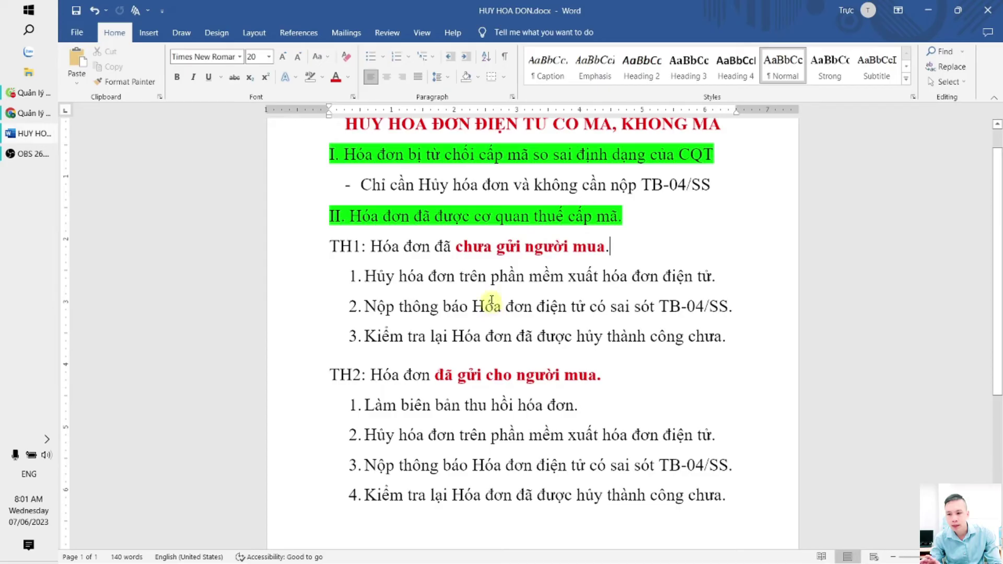
left_click(37, 135)
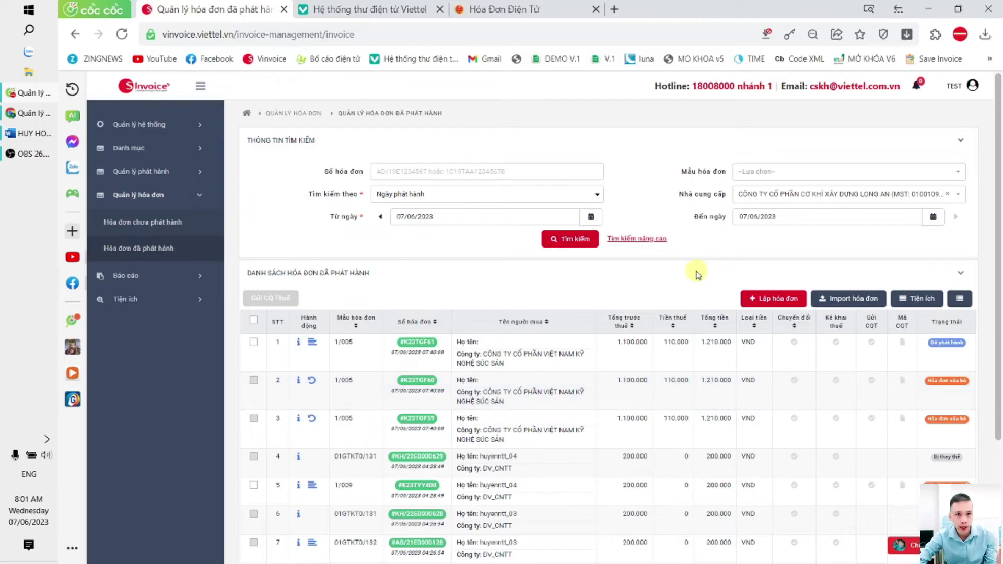
left_click(158, 274)
scroll(159, 274, "down", 10)
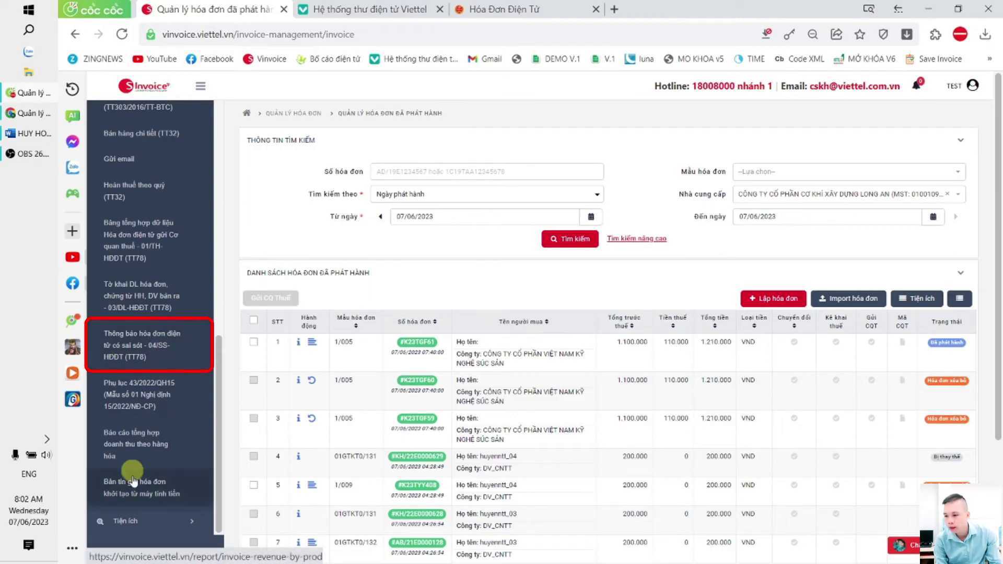
left_click(154, 343)
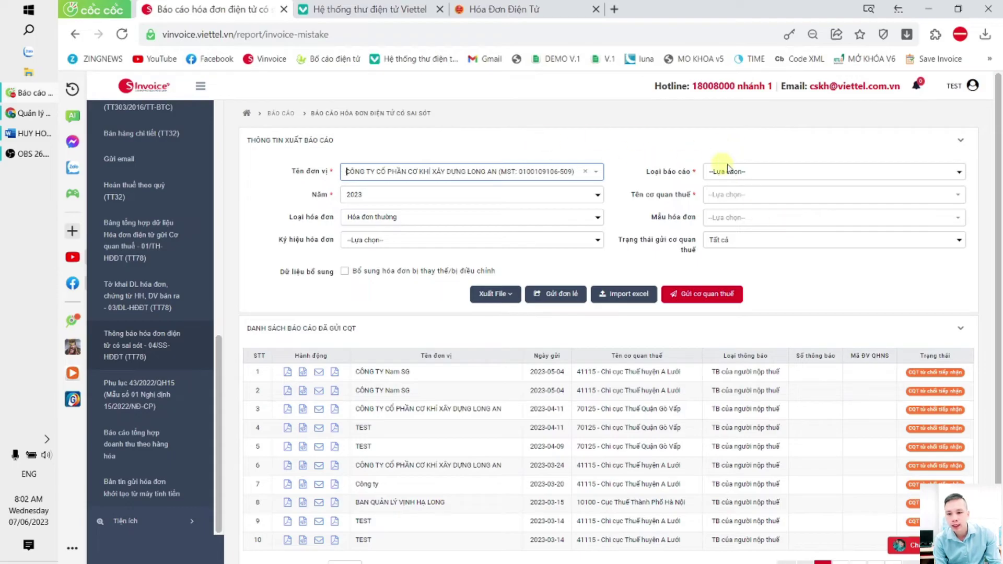
- Set the notice's report type to Ngày and its start date to 07/06/2023
left_click(786, 172)
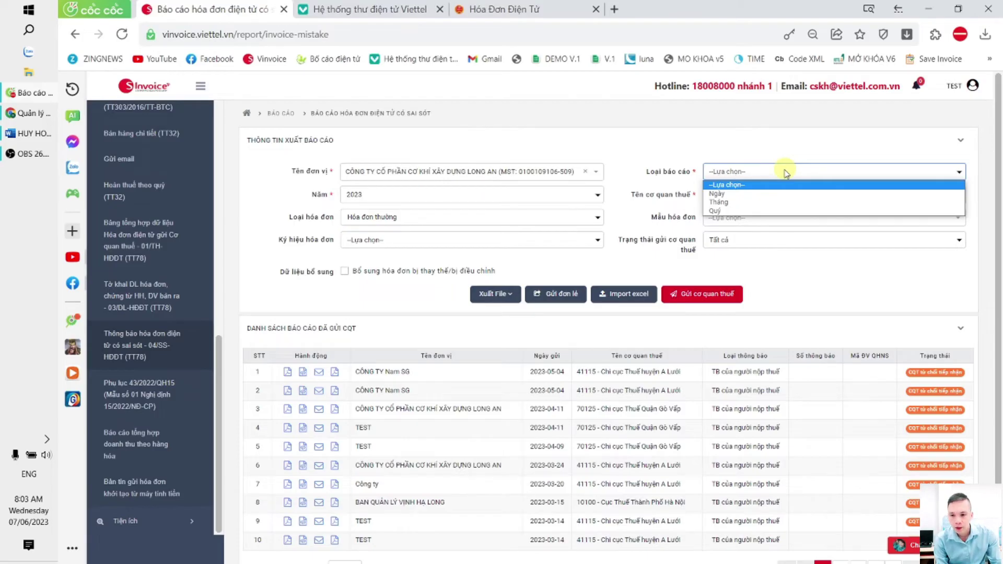
left_click(751, 196)
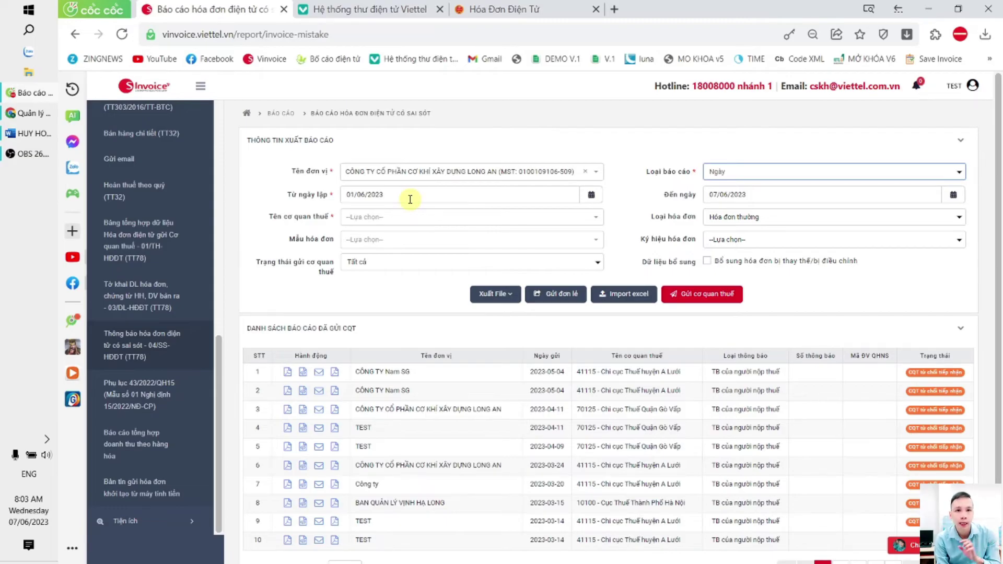
left_click(590, 194)
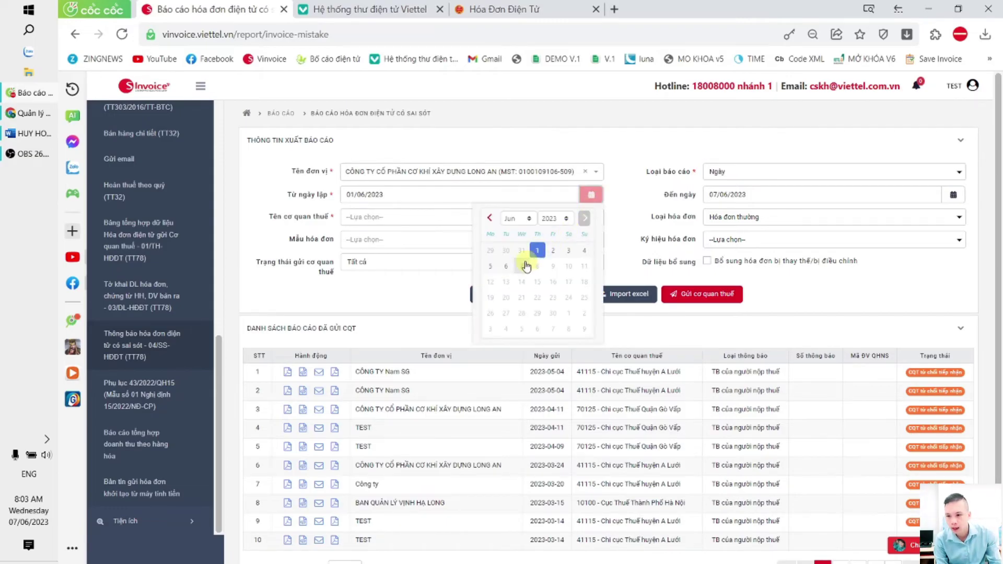
left_click(525, 265)
- Set the notice's tax authority to Chi cục Thuế Quận Gò Vấp - Hồ Chí Minh
left_click(354, 218)
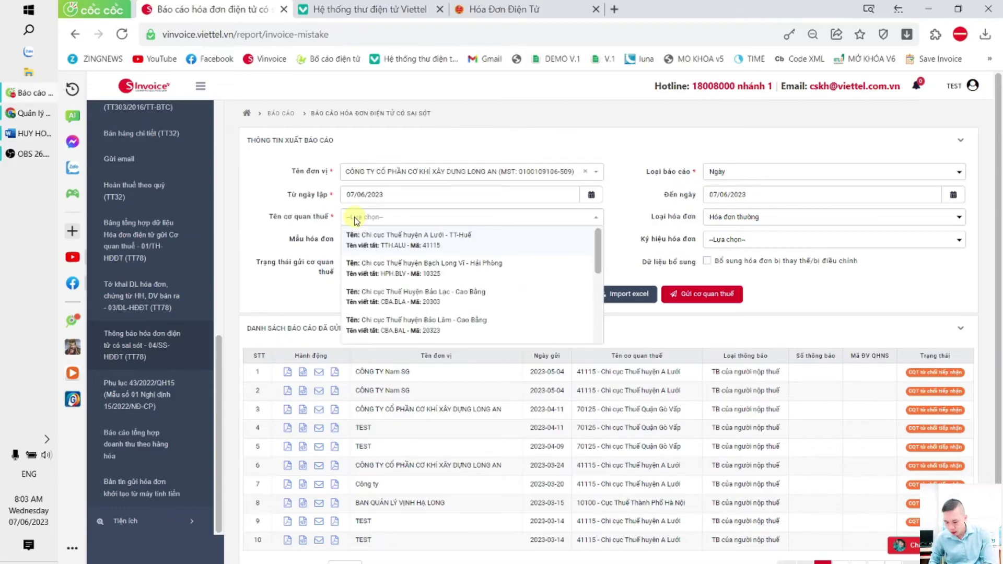
type("gò")
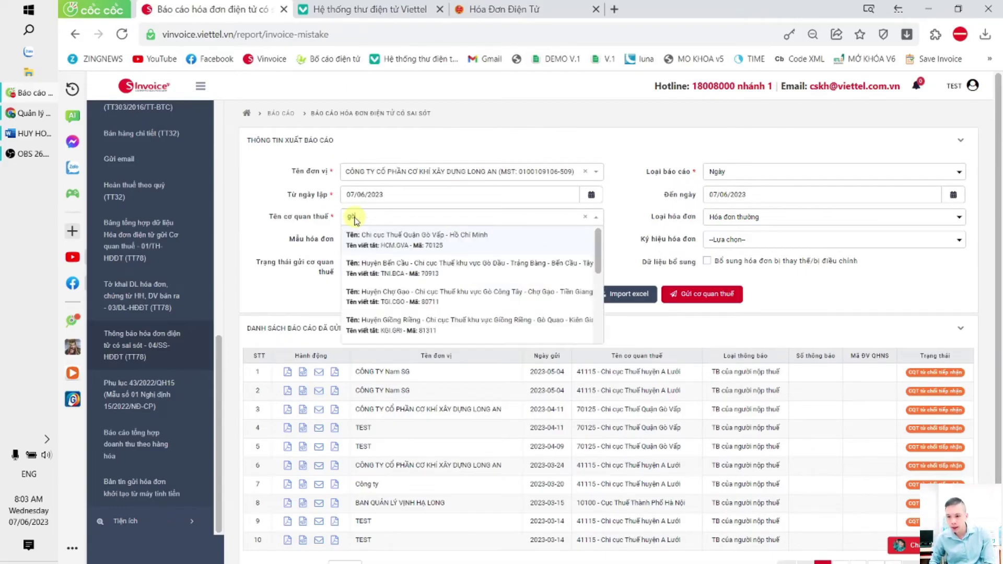
type(" vấp")
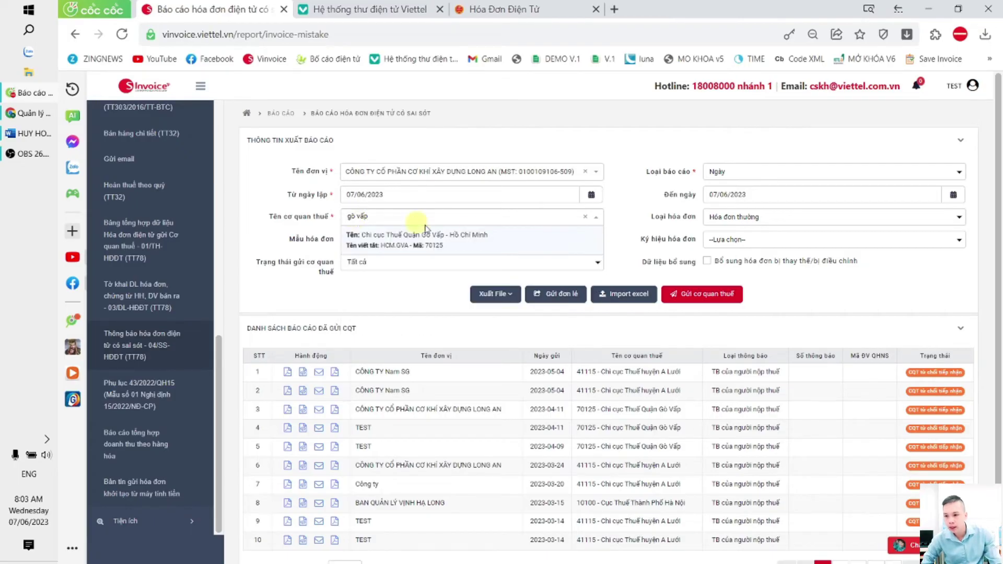
left_click(432, 244)
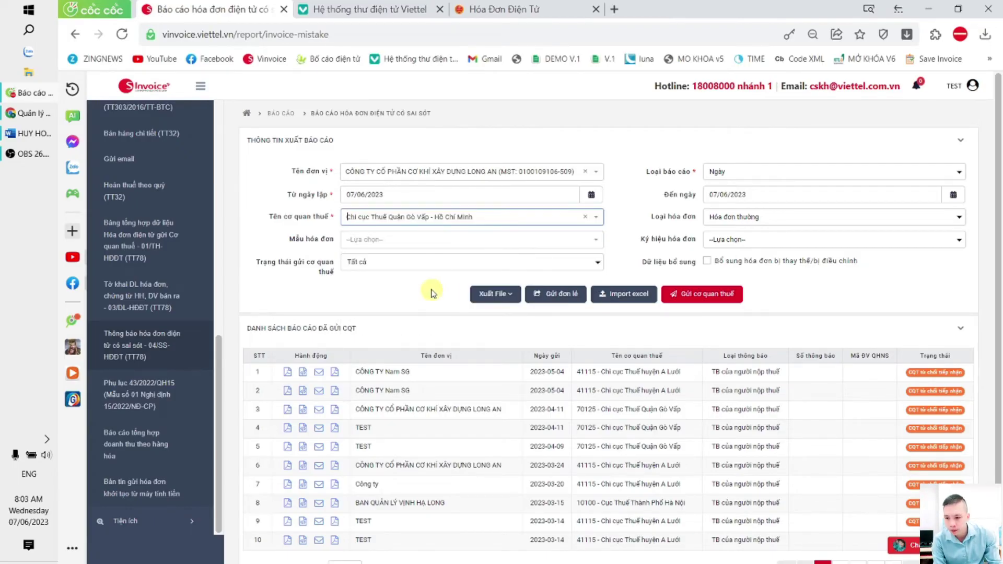
- Export the erroneous-invoice notice as a PDF, save it to the 3. TLT folder and review the listed invoices
left_click(493, 294)
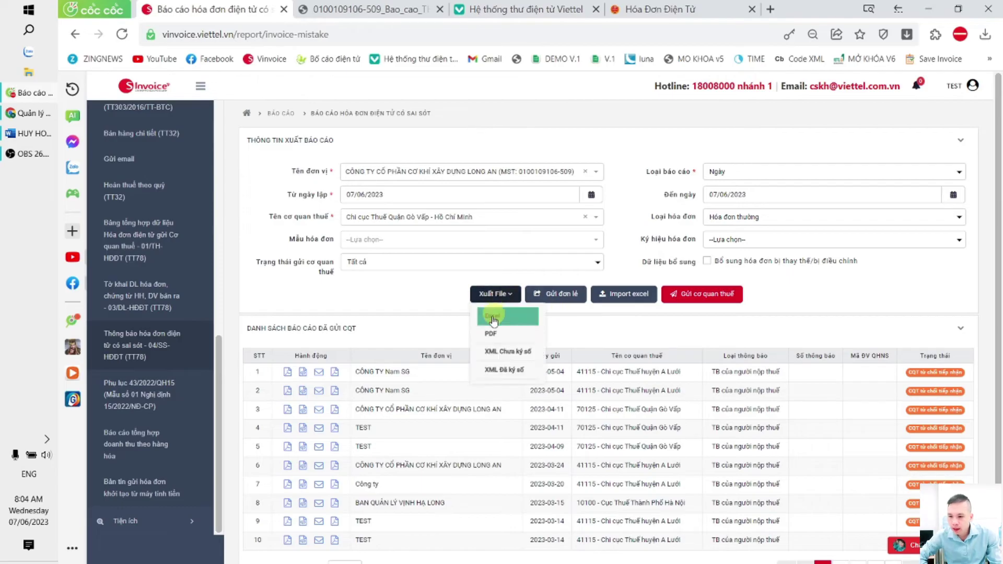
left_click(522, 333)
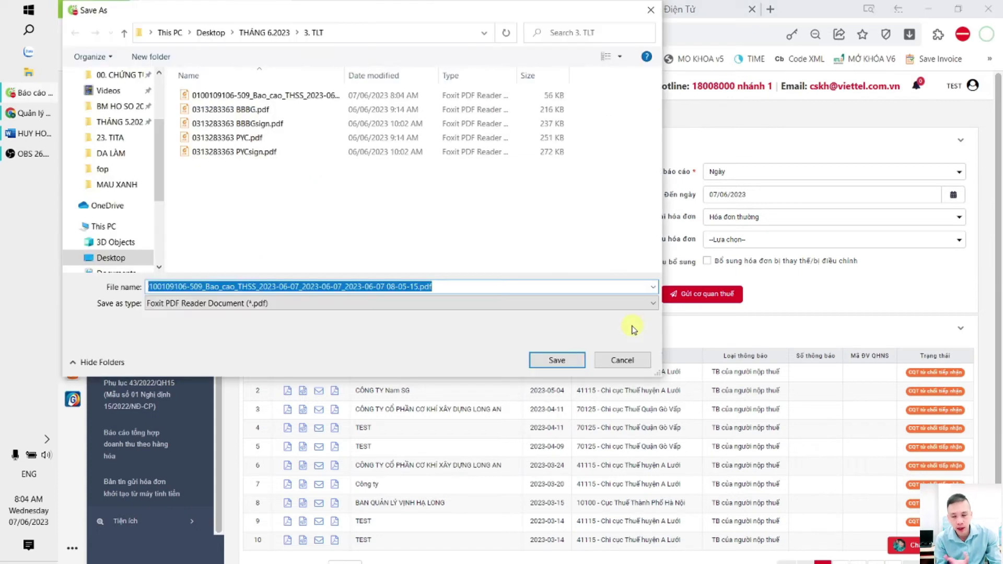
left_click(543, 359)
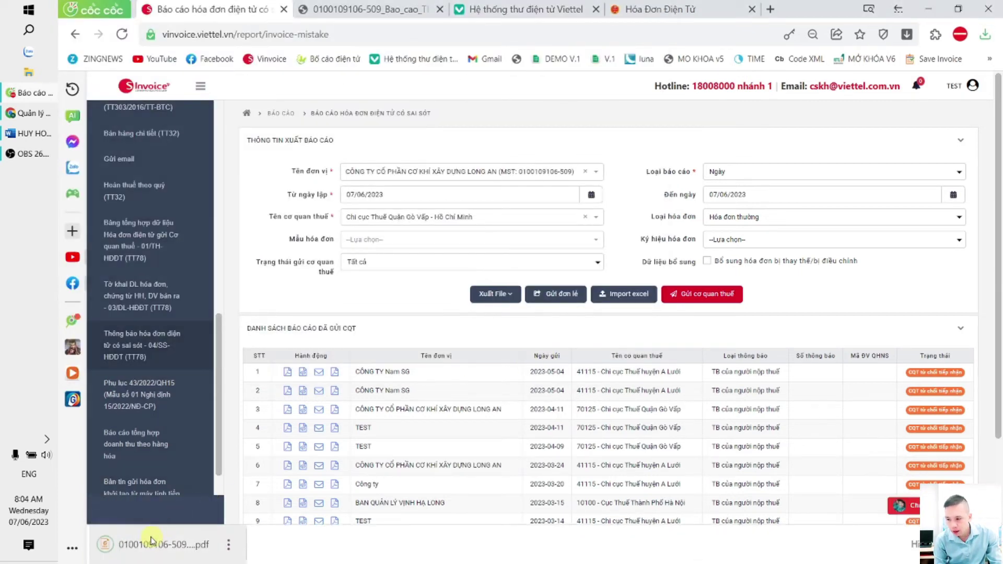
scroll(653, 295, "down", 6)
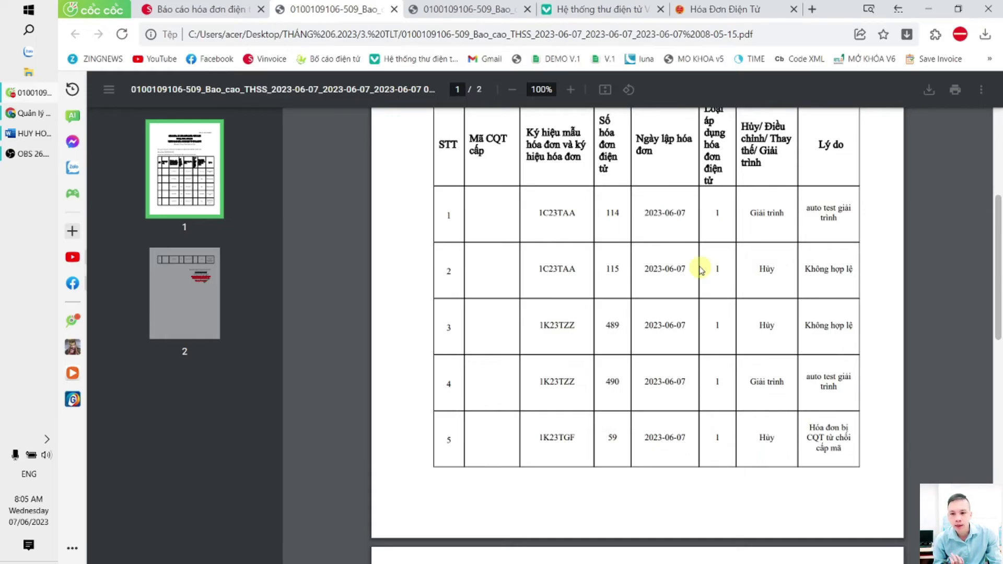
- Return to SInvoice, open the single-notice submission form (Gửi đơn lẻ), and set its report type to Ngày and start date to 07/06/2023
left_click(239, 11)
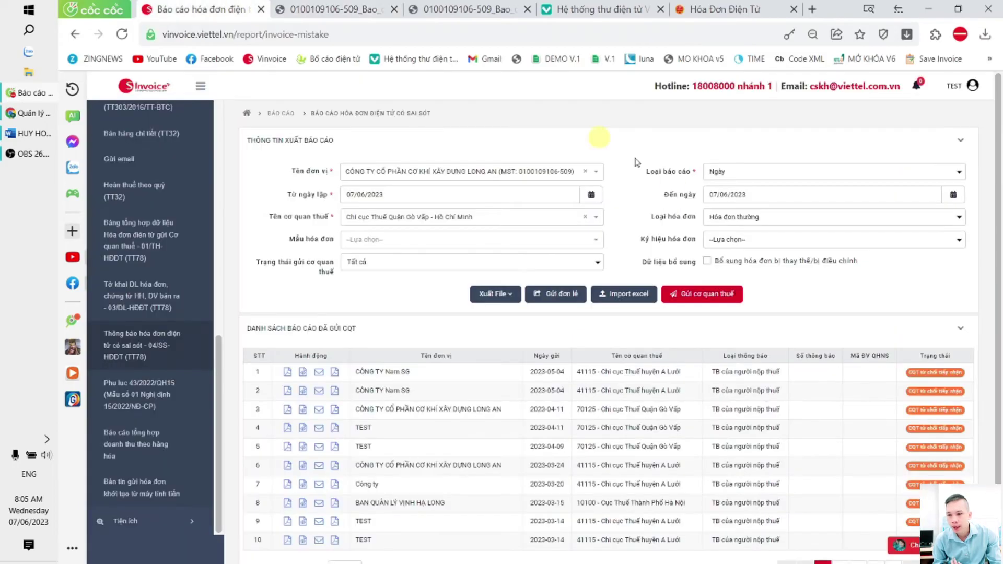
left_click(564, 295)
left_click(664, 179)
left_click(668, 201)
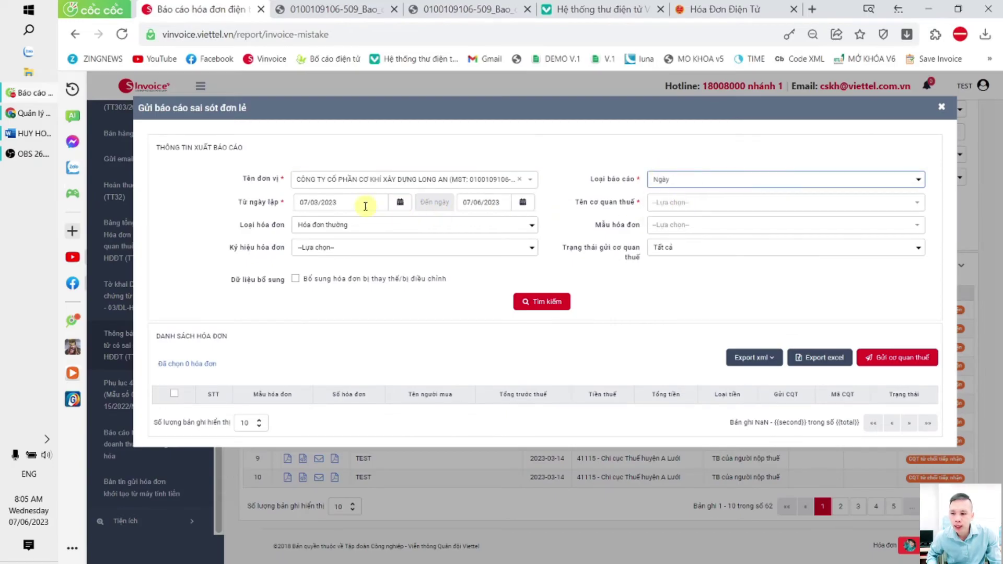
left_click(400, 202)
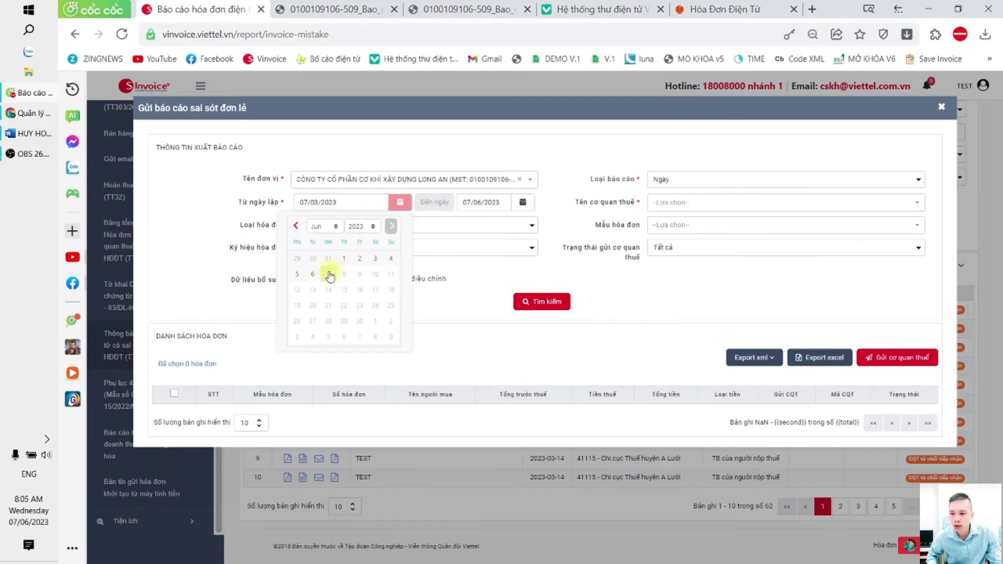
left_click(329, 273)
- Set the single notice's tax authority to Chi cục Thuế Quận Gò Vấp - Hồ Chí Minh and search for the matching invoices
left_click(678, 204)
type("gò vấp")
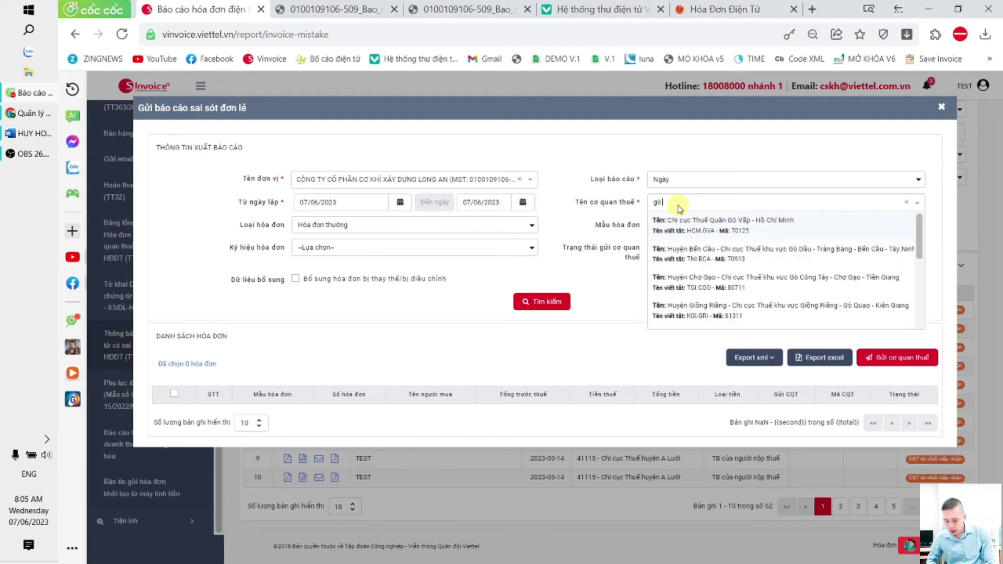
left_click(679, 222)
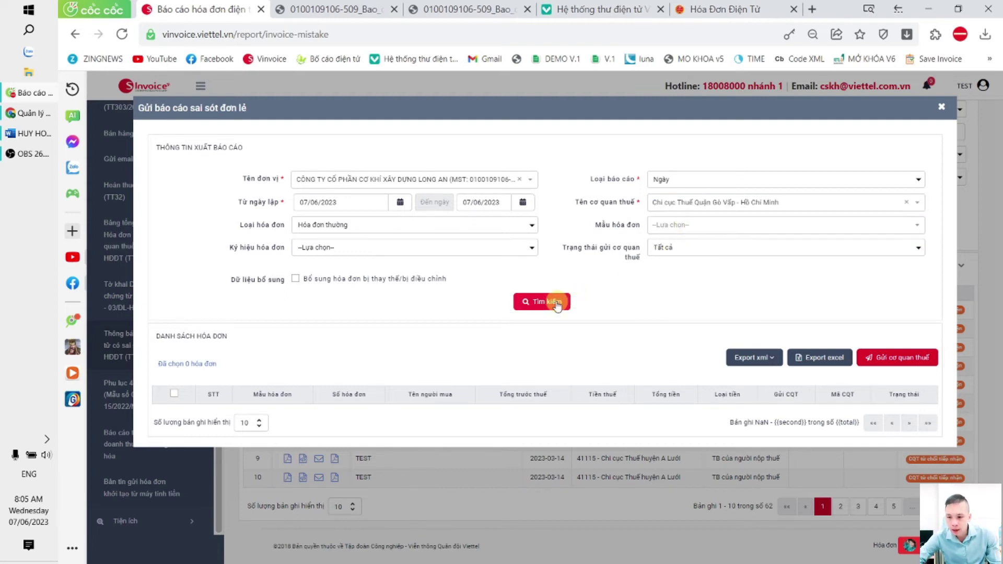
left_click(563, 301)
scroll(585, 287, "down", 2)
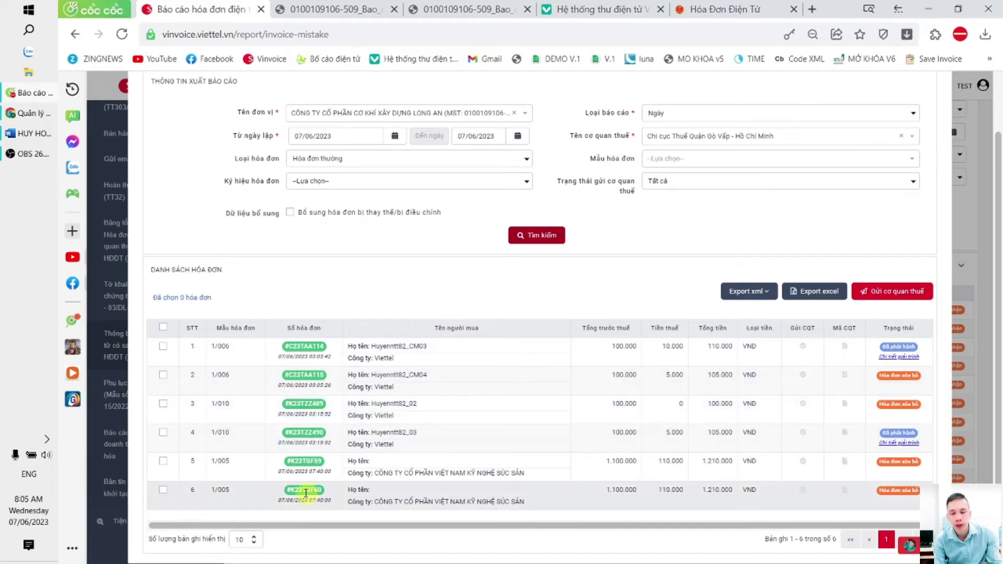
- Select invoice K23TGF60, export its notice to an Excel file and check the exported invoice row
left_click(163, 491)
left_click(820, 291)
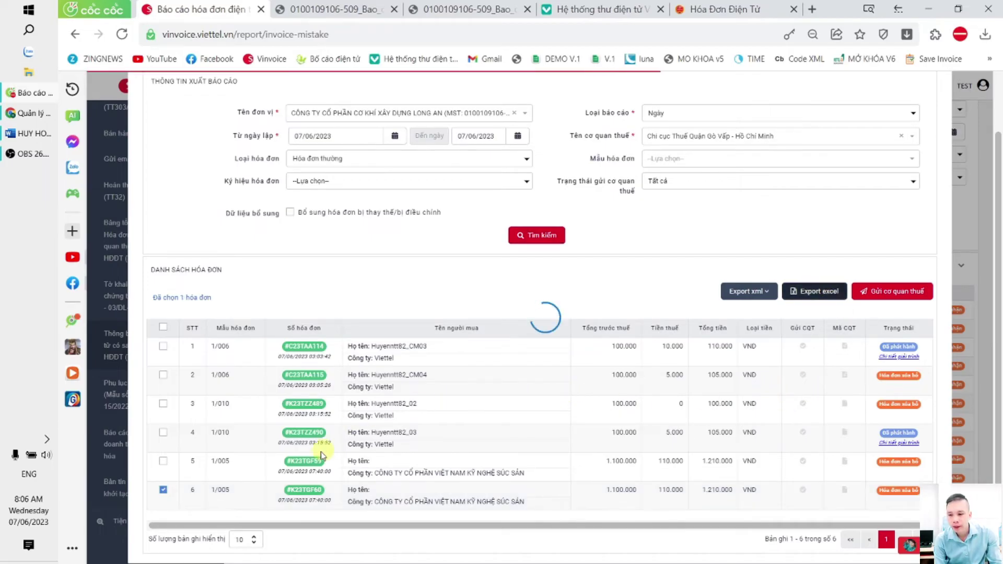
left_click(555, 362)
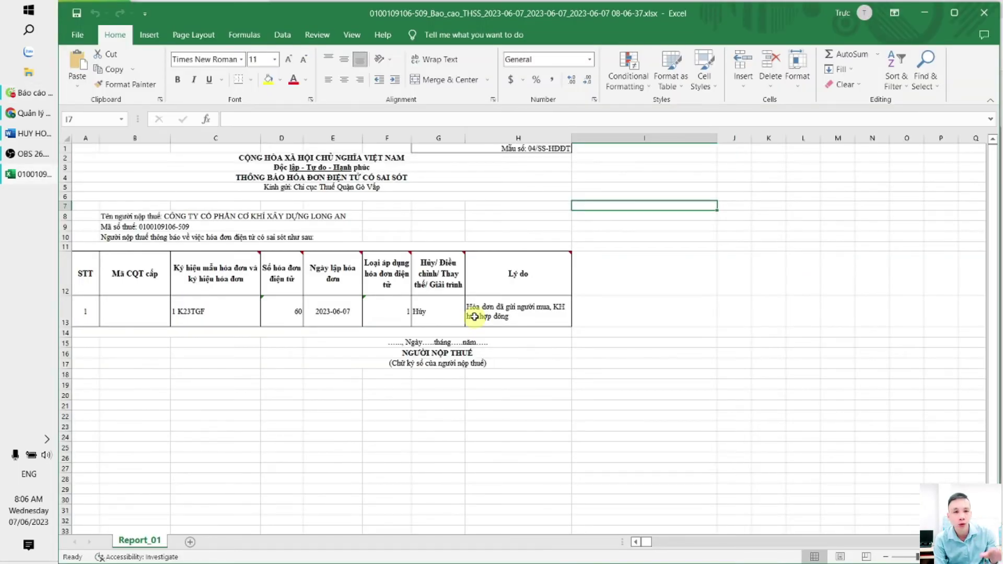
left_click_drag(89, 330, 562, 329)
left_click(527, 403)
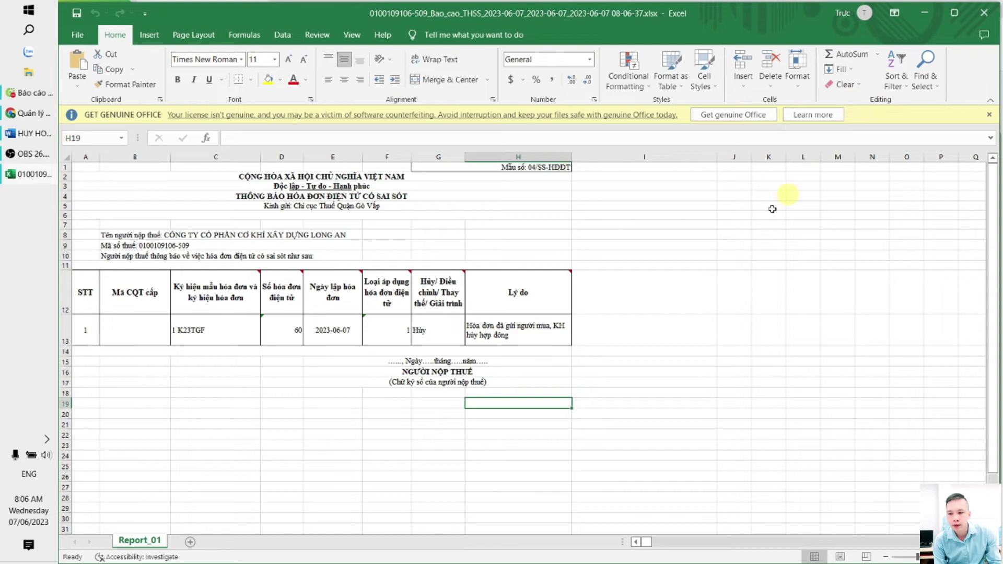
- Switch back to SInvoice and send the selected invoice's error notice to the tax authority
left_click(31, 94)
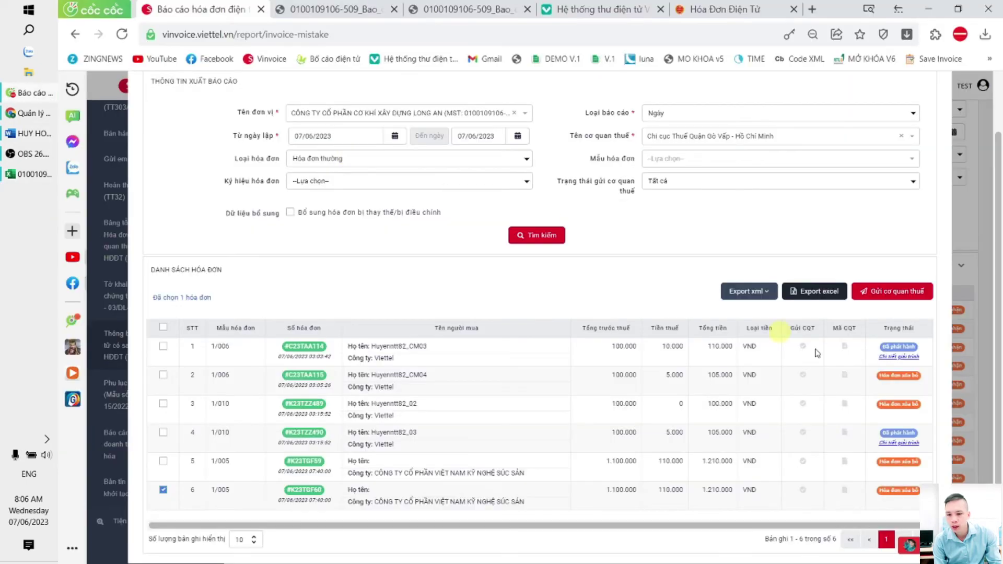
left_click(898, 296)
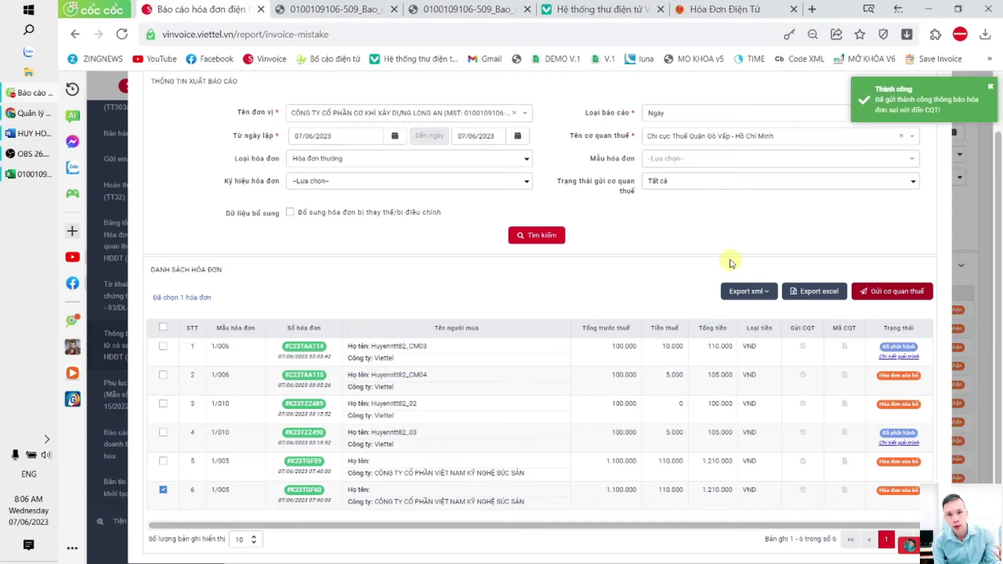
scroll(895, 233, "up", 3)
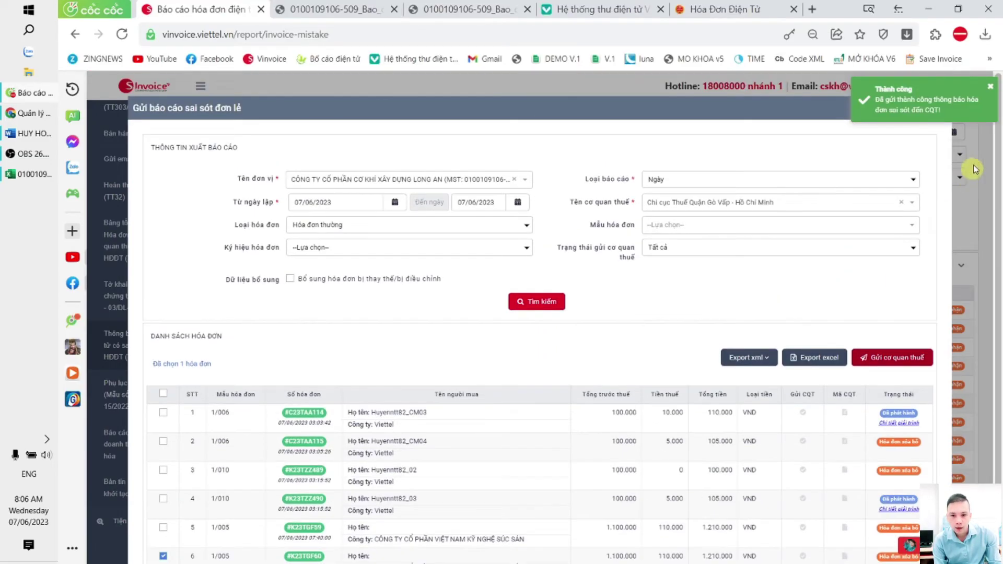
- Reload the report page, save the PDF of the newly submitted notice and review its contents and signature
left_click(123, 34)
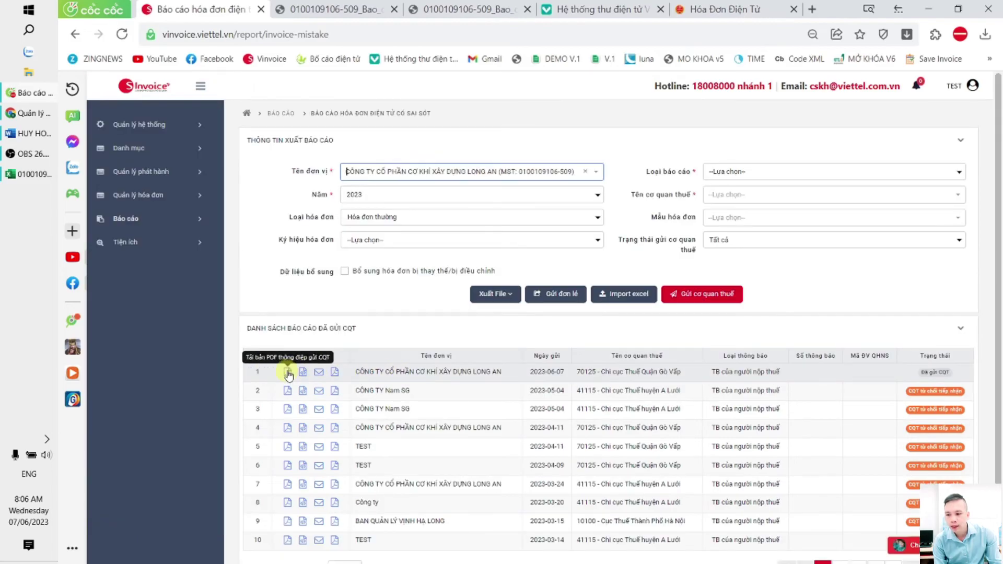
left_click(287, 373)
left_click(546, 359)
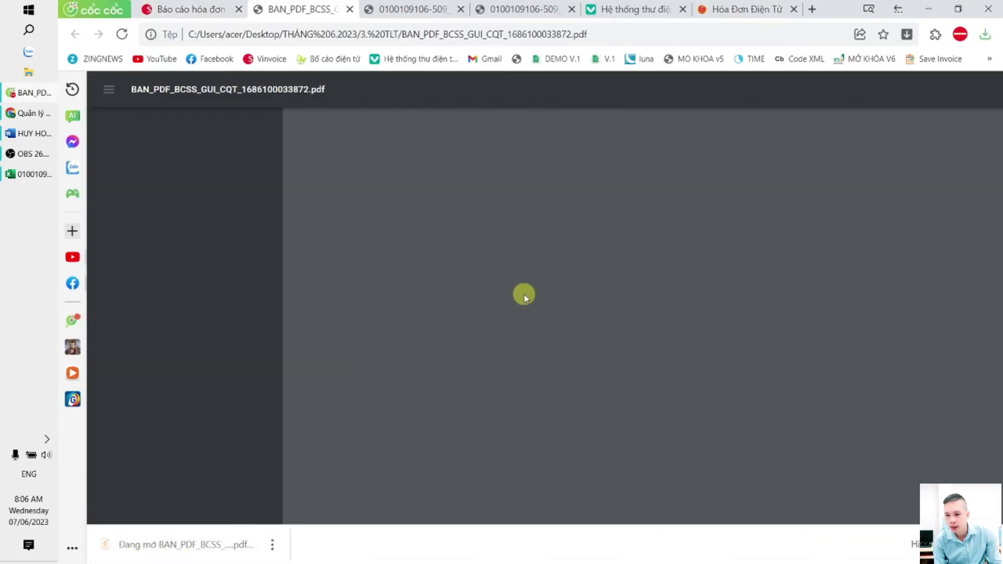
scroll(647, 312, "down", 5)
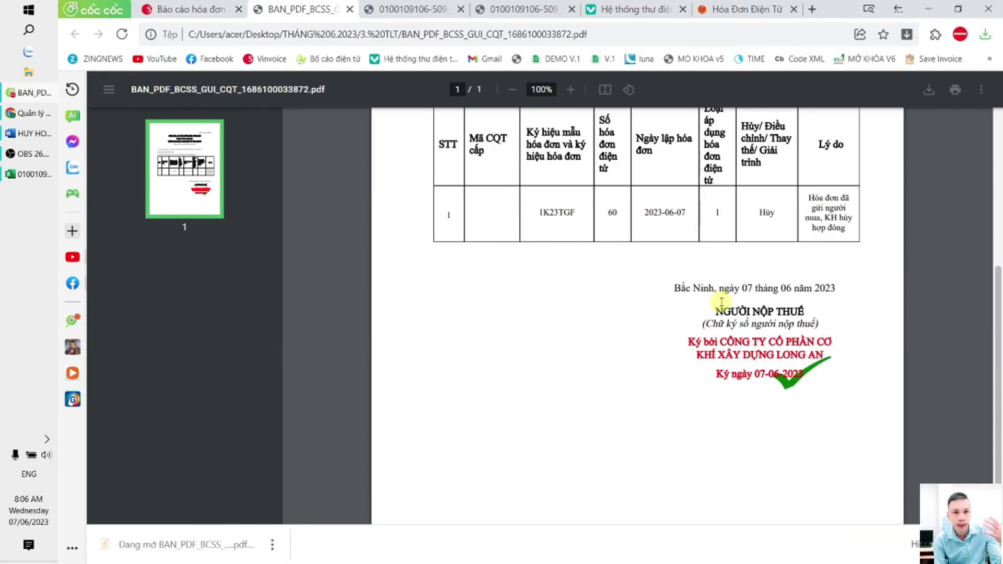
scroll(752, 278, "up", 1)
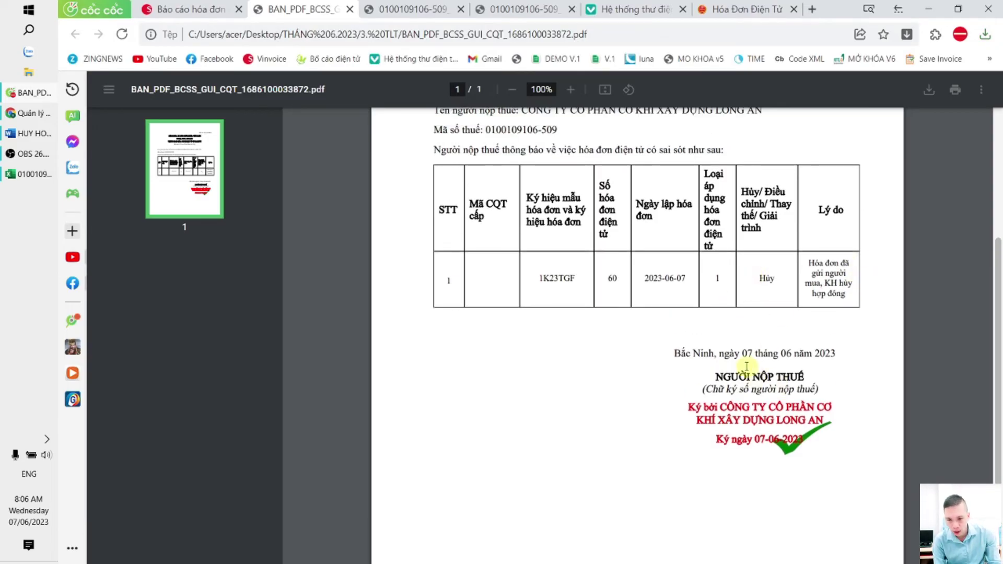
- Return to the submitted notices, save the tax authority's response PDF for the newest one and read it
left_click(186, 9)
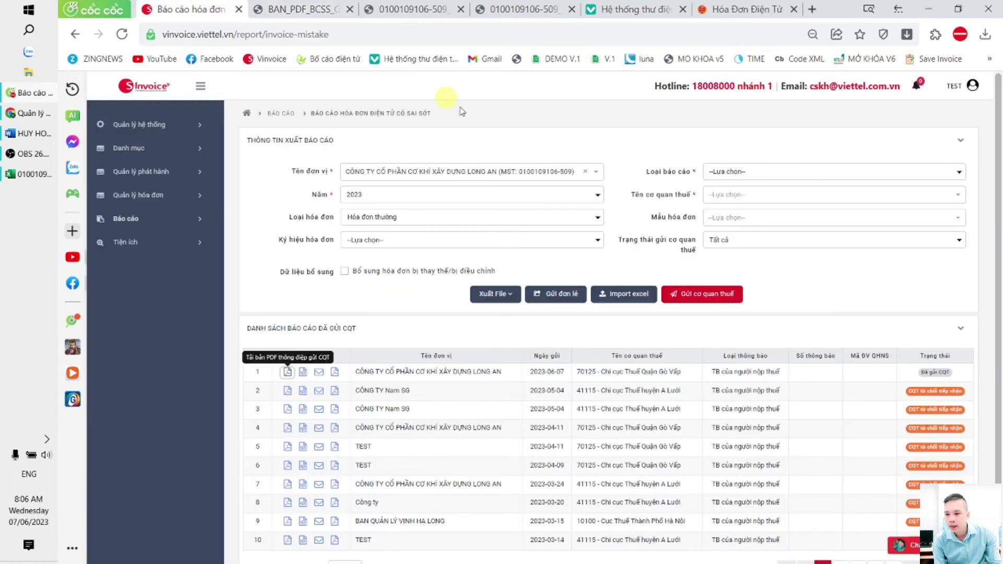
left_click(336, 373)
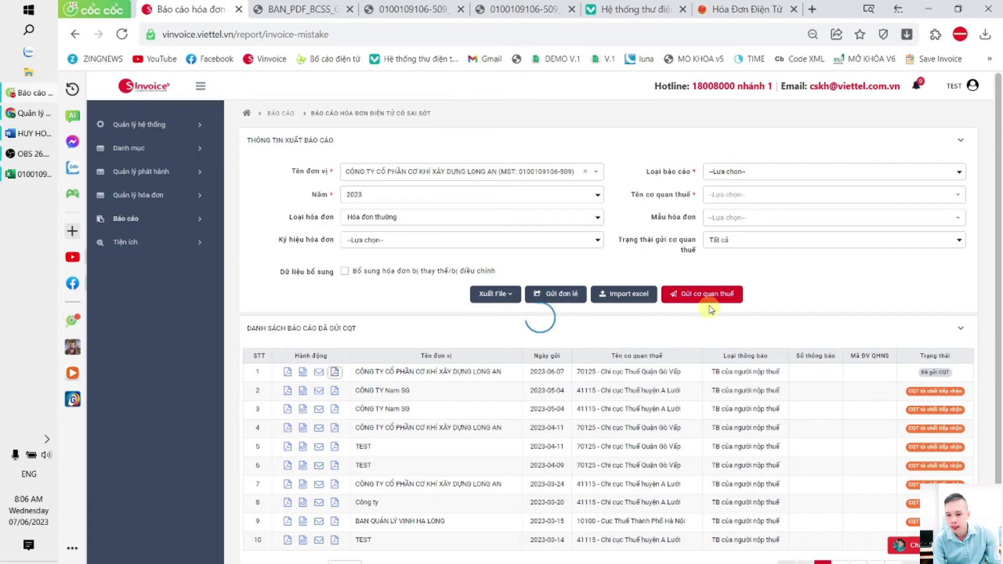
left_click(557, 360)
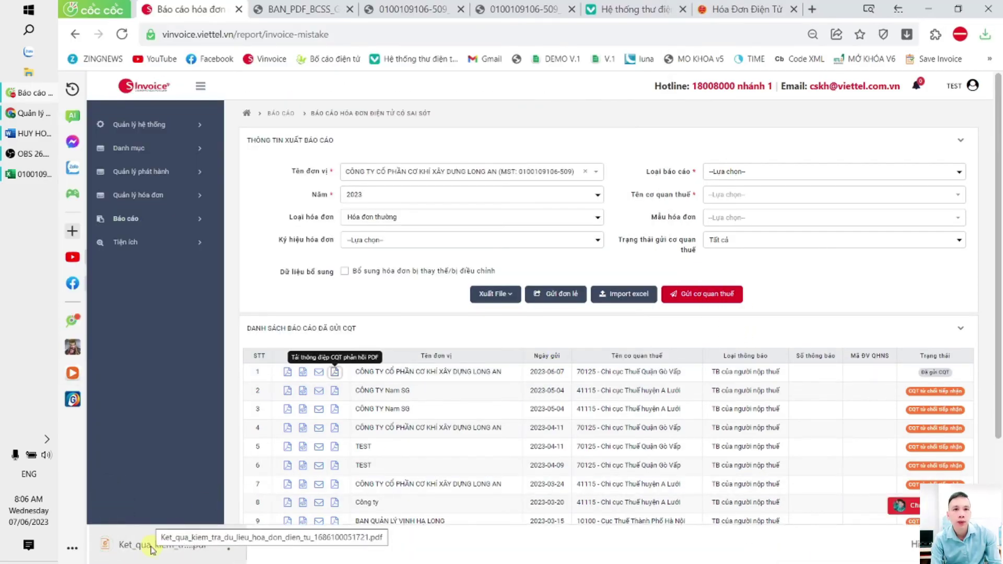
left_click(152, 549)
scroll(663, 385, "down", 4)
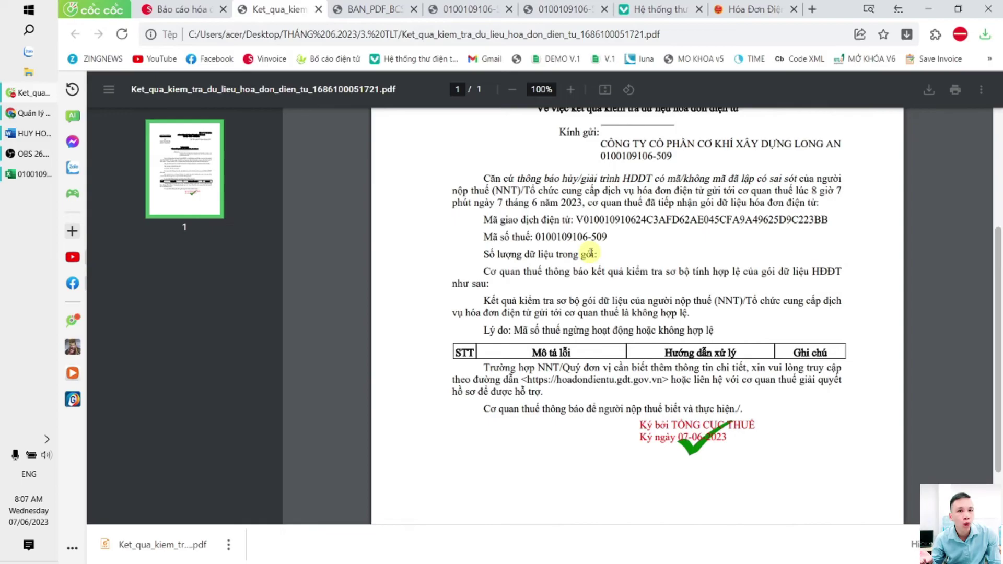
- Check the remaining cancellation steps in the Word outline, then open the tax authority's e-invoice lookup site, hoadondientu.gdt.gov.vn, in the browser
left_click(175, 9)
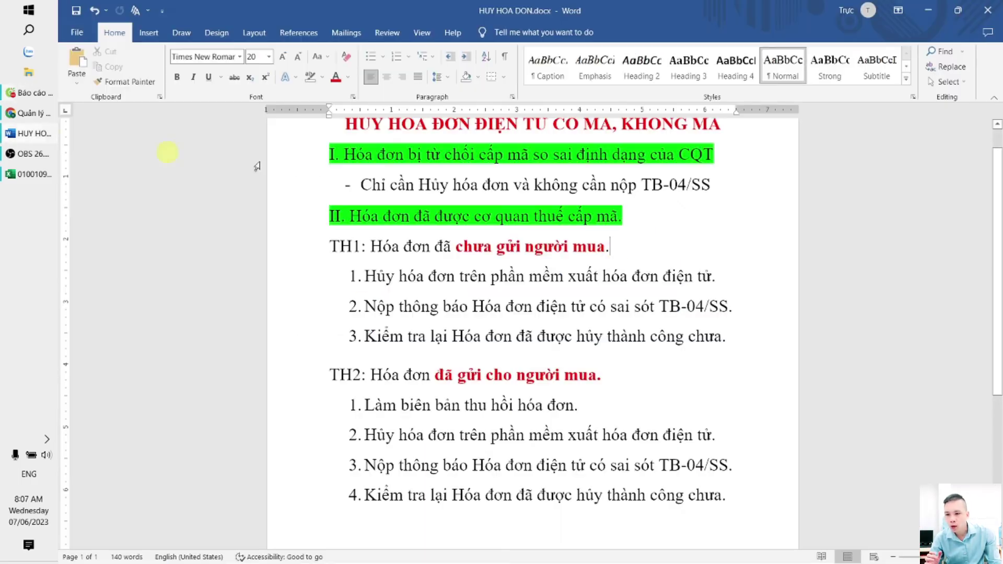
left_click(30, 134)
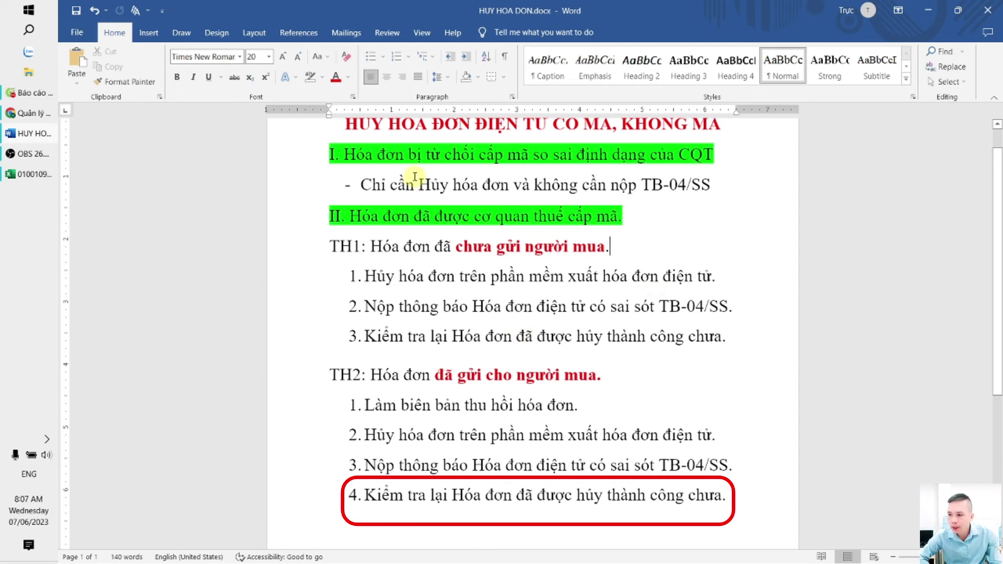
left_click(32, 93)
left_click(746, 9)
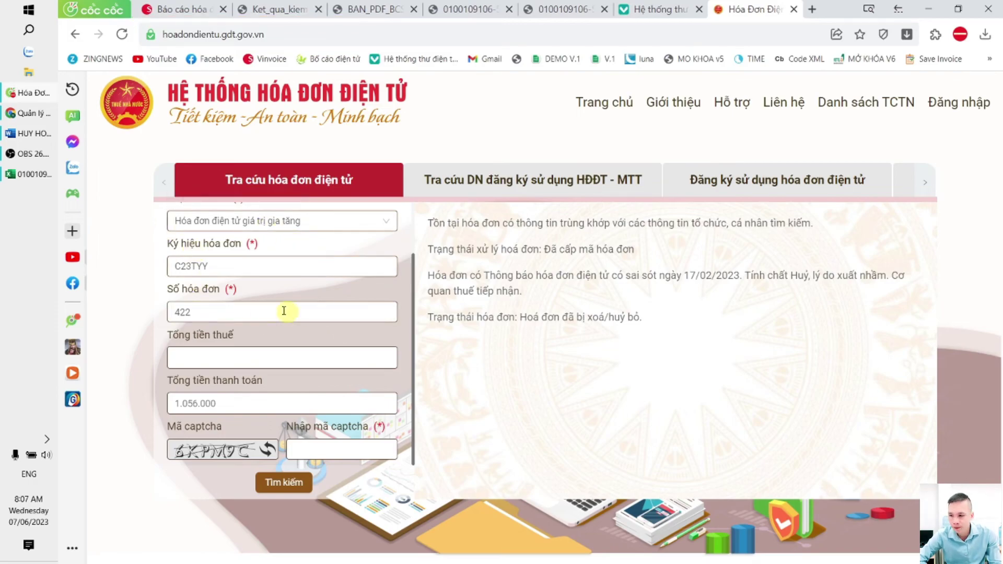
- Review the lookup form's required invoice symbol (Ký hiệu hóa đơn) and invoice number (Số hóa đơn) fields
left_click_drag(160, 248, 289, 246)
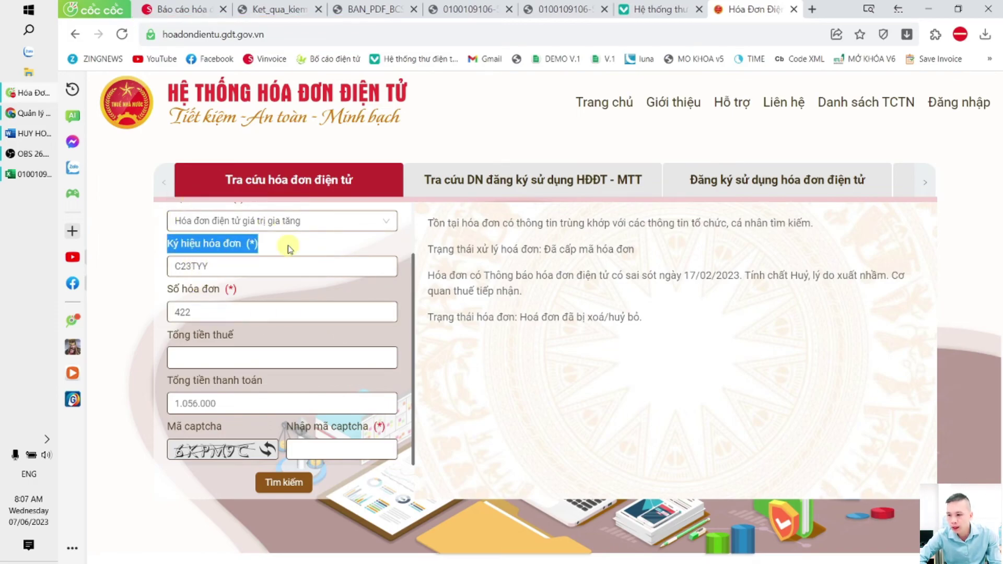
left_click_drag(158, 290, 273, 295)
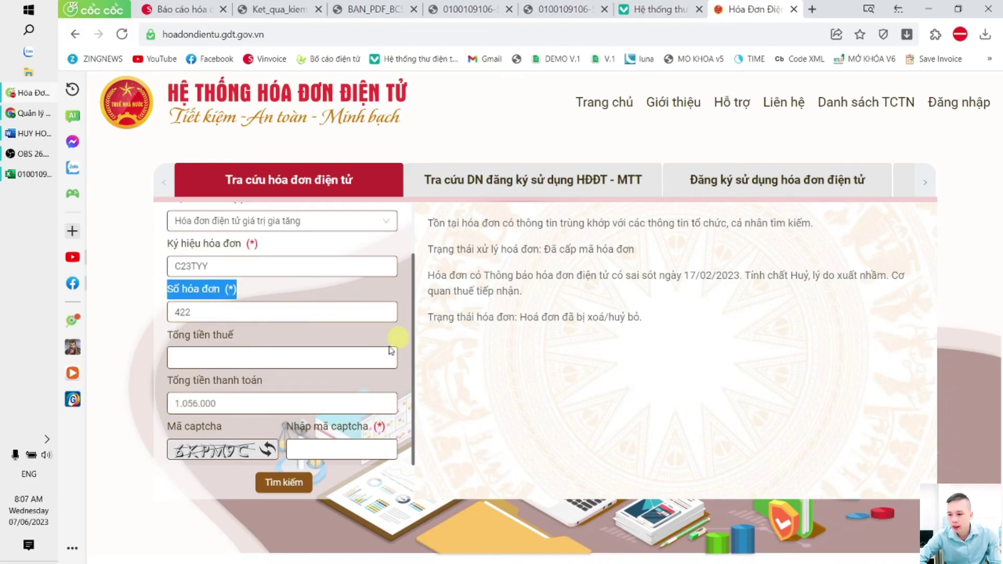
left_click(506, 407)
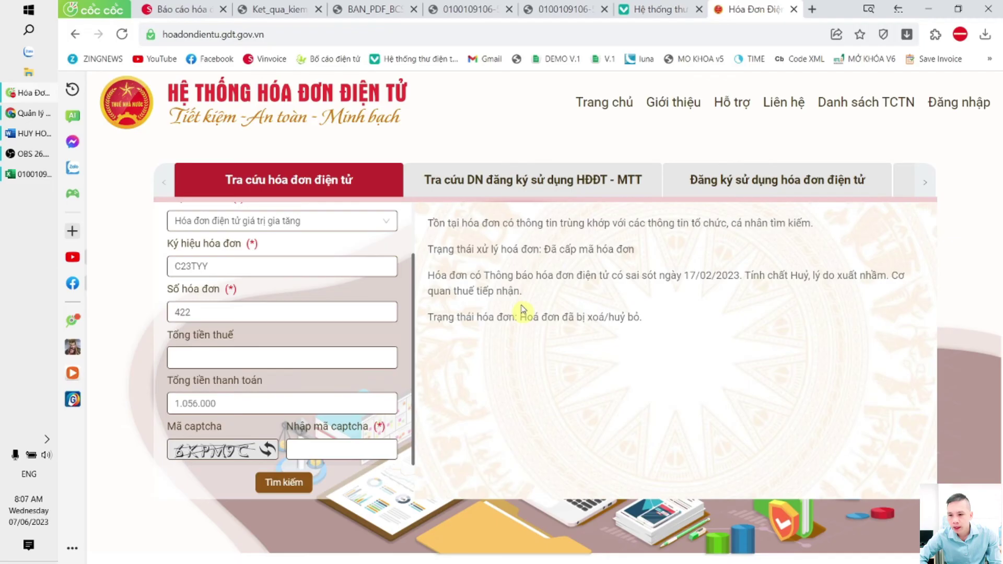
- Examine the lookup result's code-issuance status, erroneous-invoice notice and final invoice status to verify the cancellation
left_click_drag(433, 223, 588, 249)
left_click(589, 249)
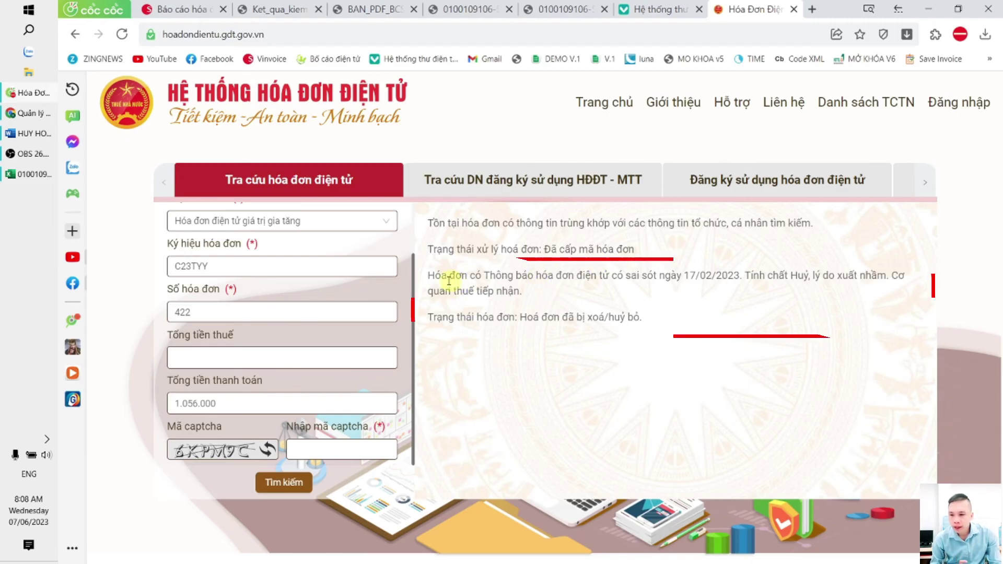
left_click_drag(429, 278, 557, 291)
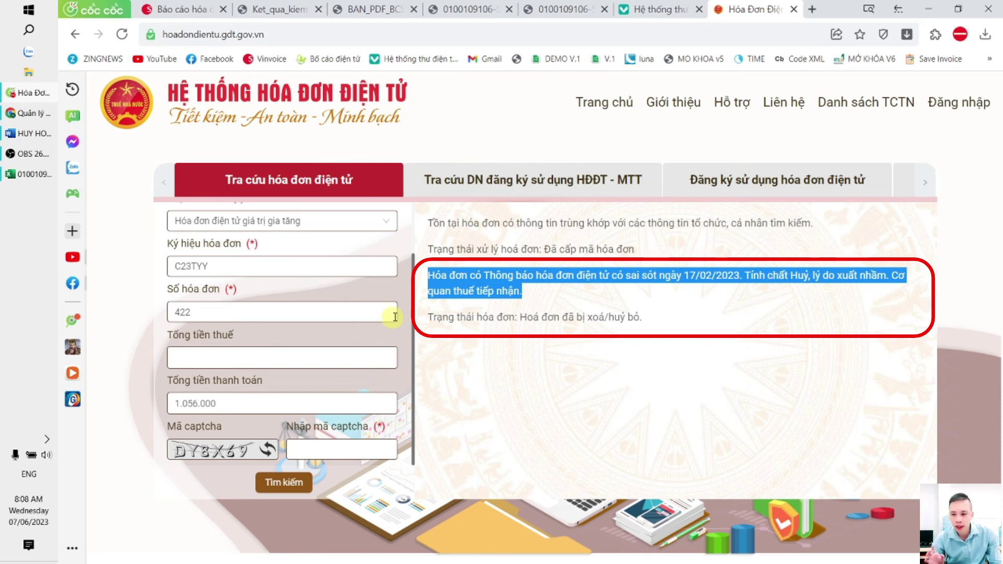
triple_click(469, 319)
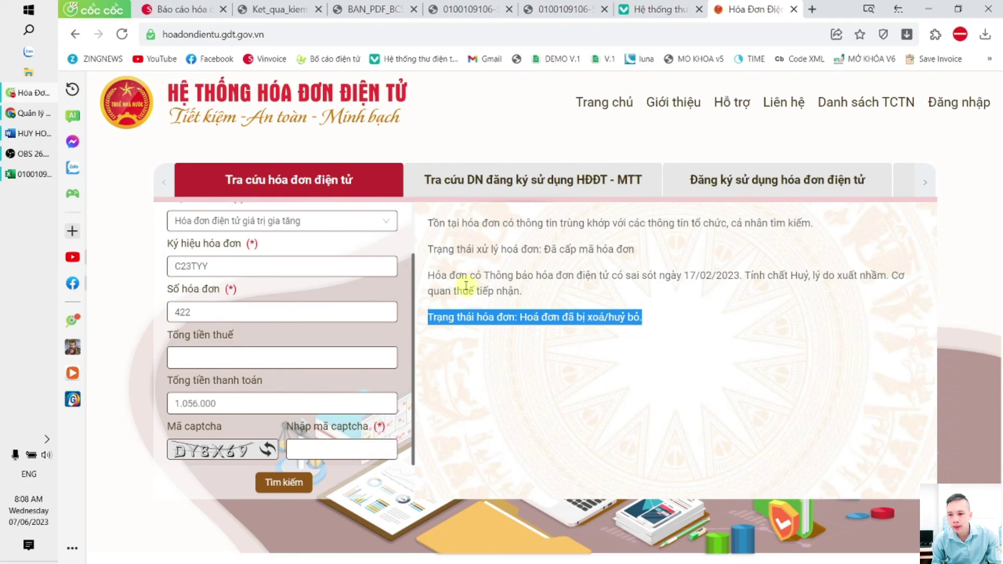
left_click(435, 281)
left_click_drag(429, 275, 653, 276)
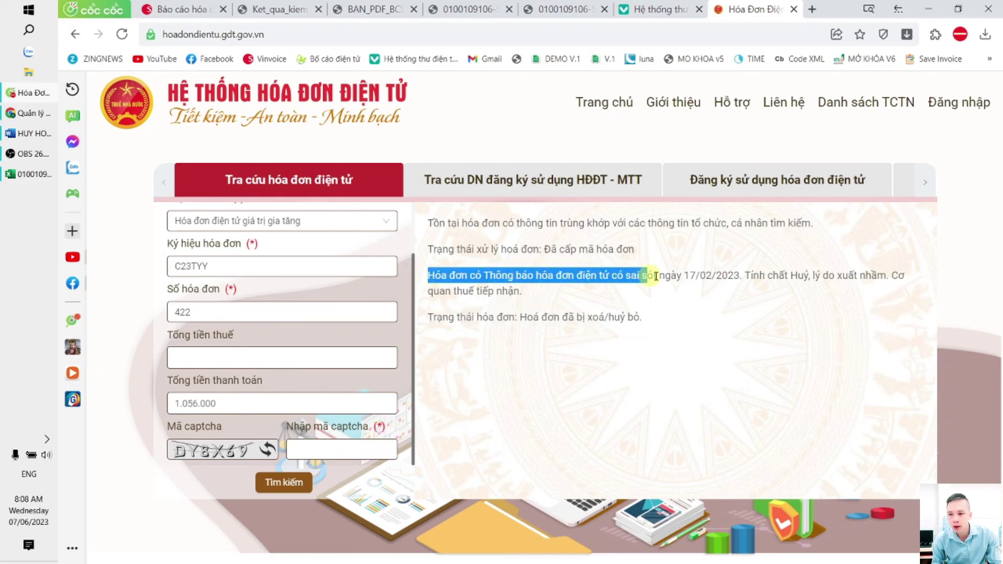
mouse_move(427, 223)
left_mouse_down()
mouse_move(588, 223)
mouse_move(676, 249)
mouse_move(546, 249)
mouse_move(652, 254)
left_mouse_up()
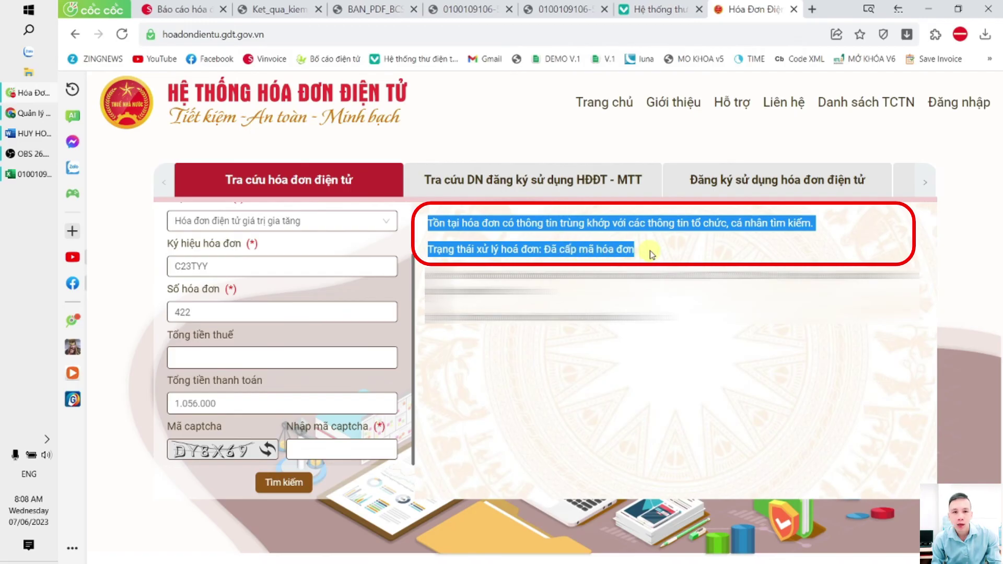